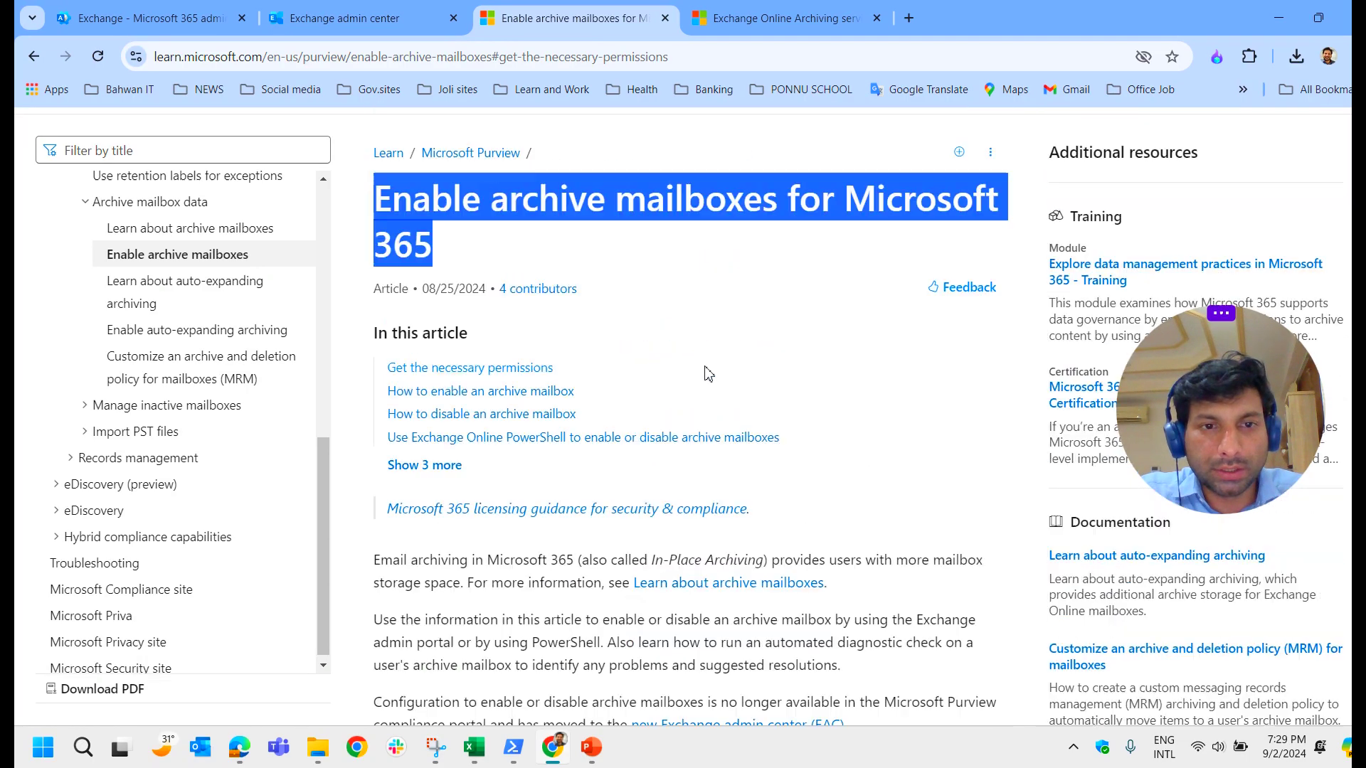
Step: Go to the Exchange Online Archiving service description and highlight its Exchange Online Archiving plans heading
left_click(752, 274)
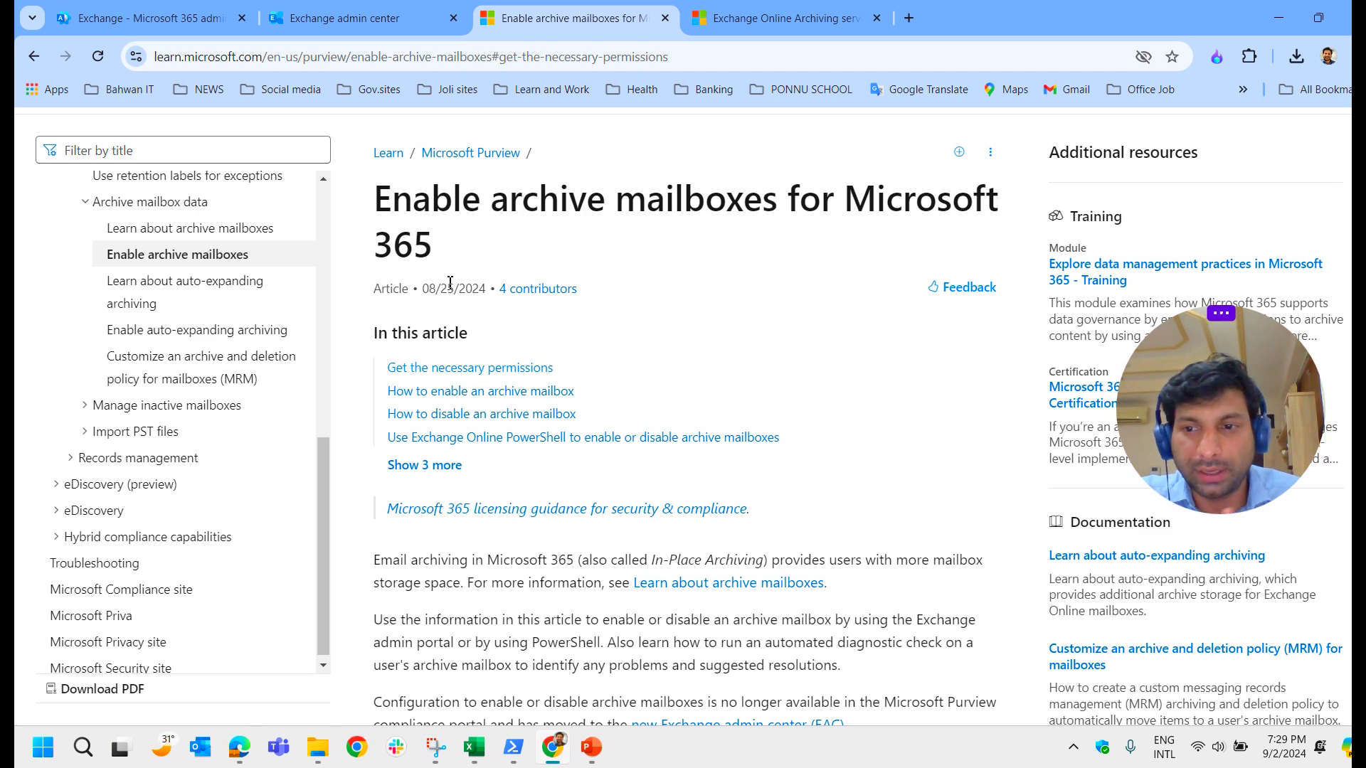
left_click(705, 15)
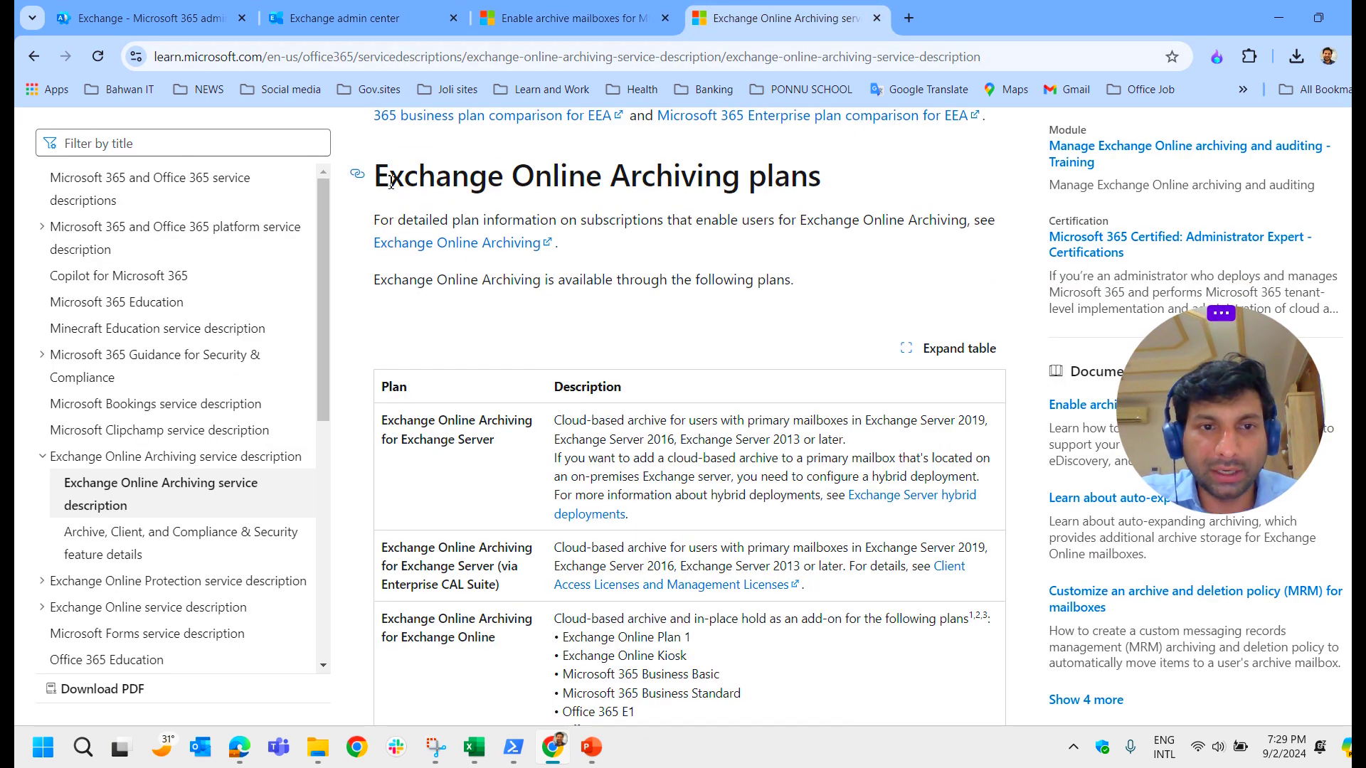
left_click_drag(389, 182, 812, 191)
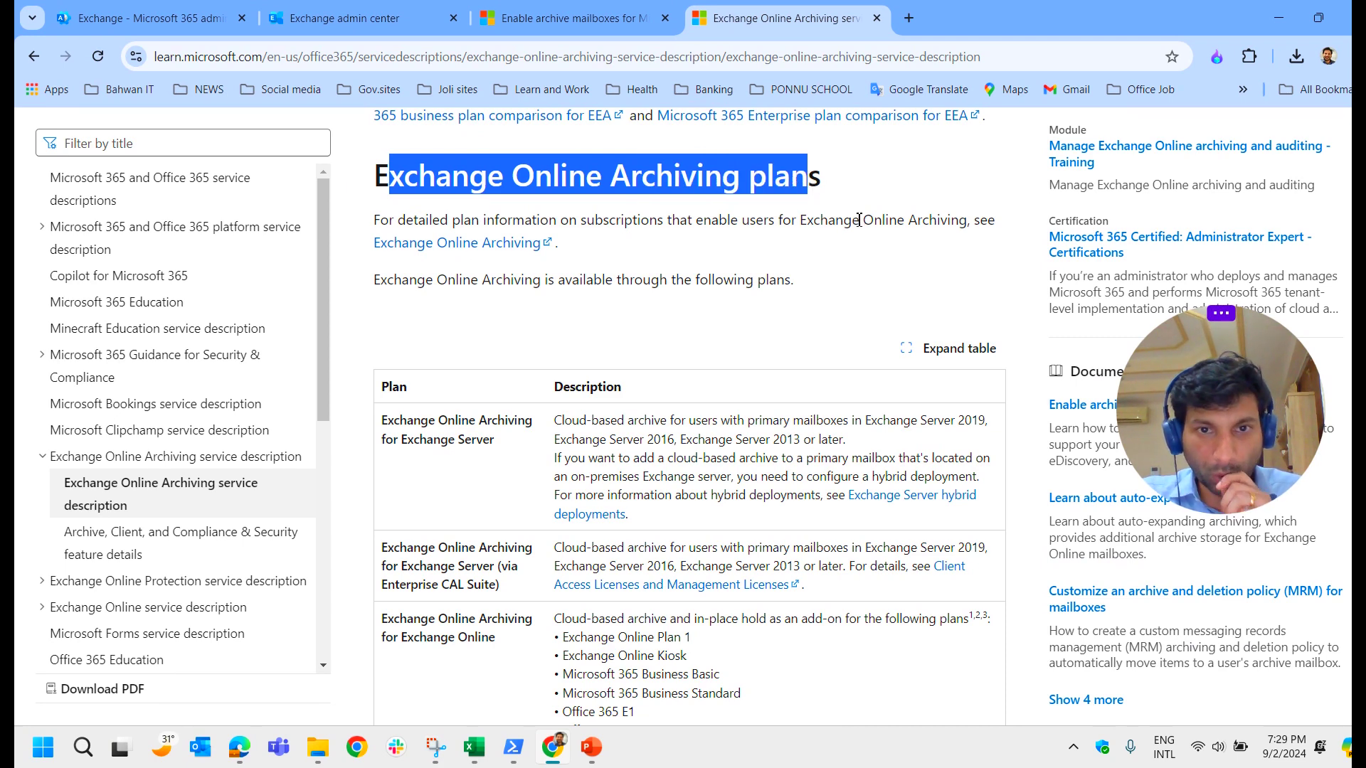
scroll(727, 293, "down", 2)
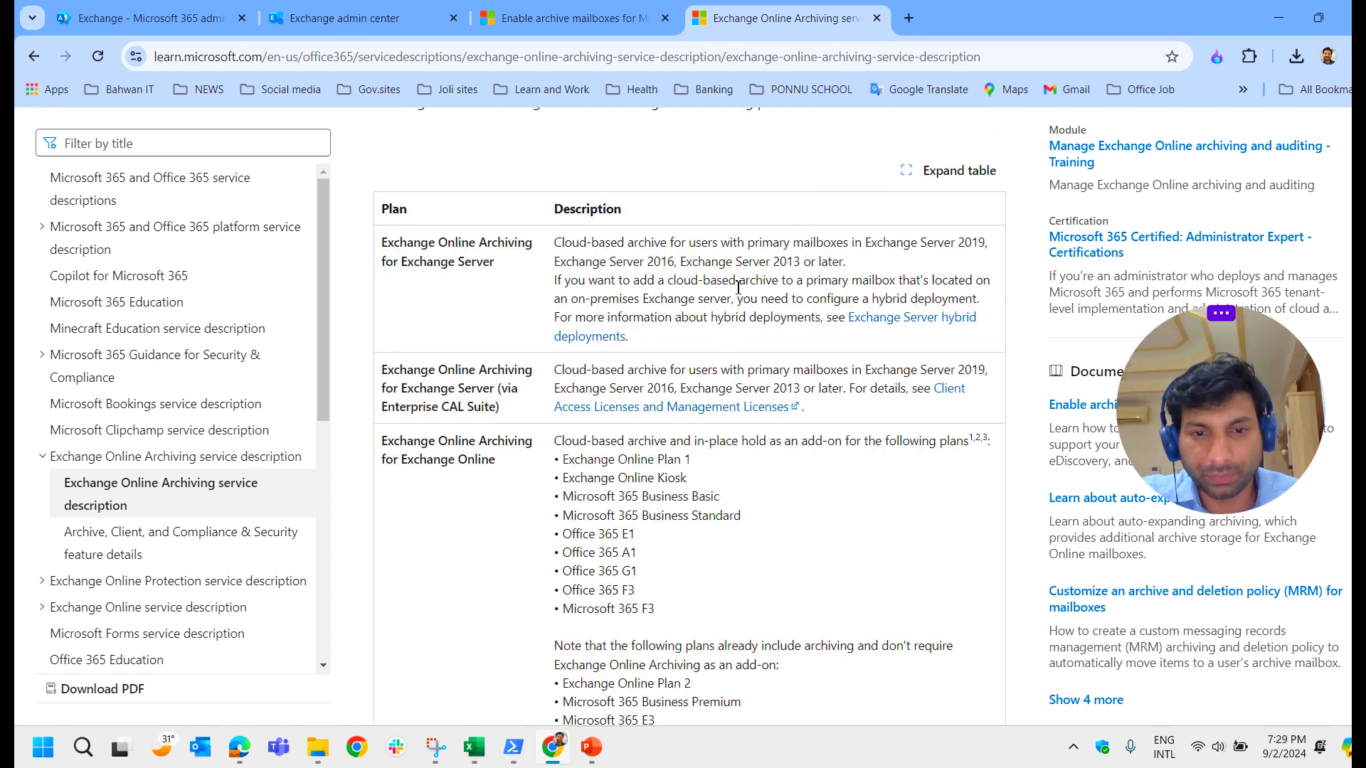
left_click_drag(656, 613, 564, 464)
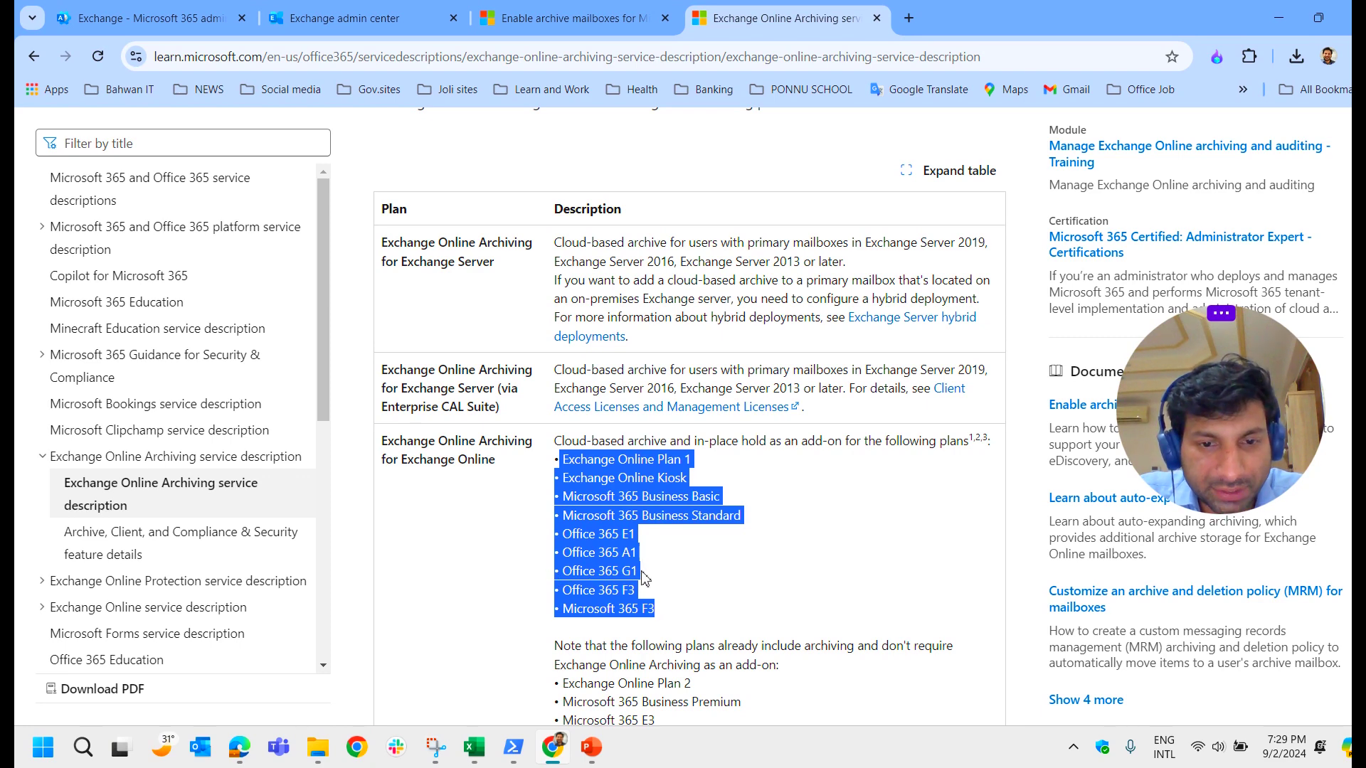
left_click_drag(562, 590, 557, 471)
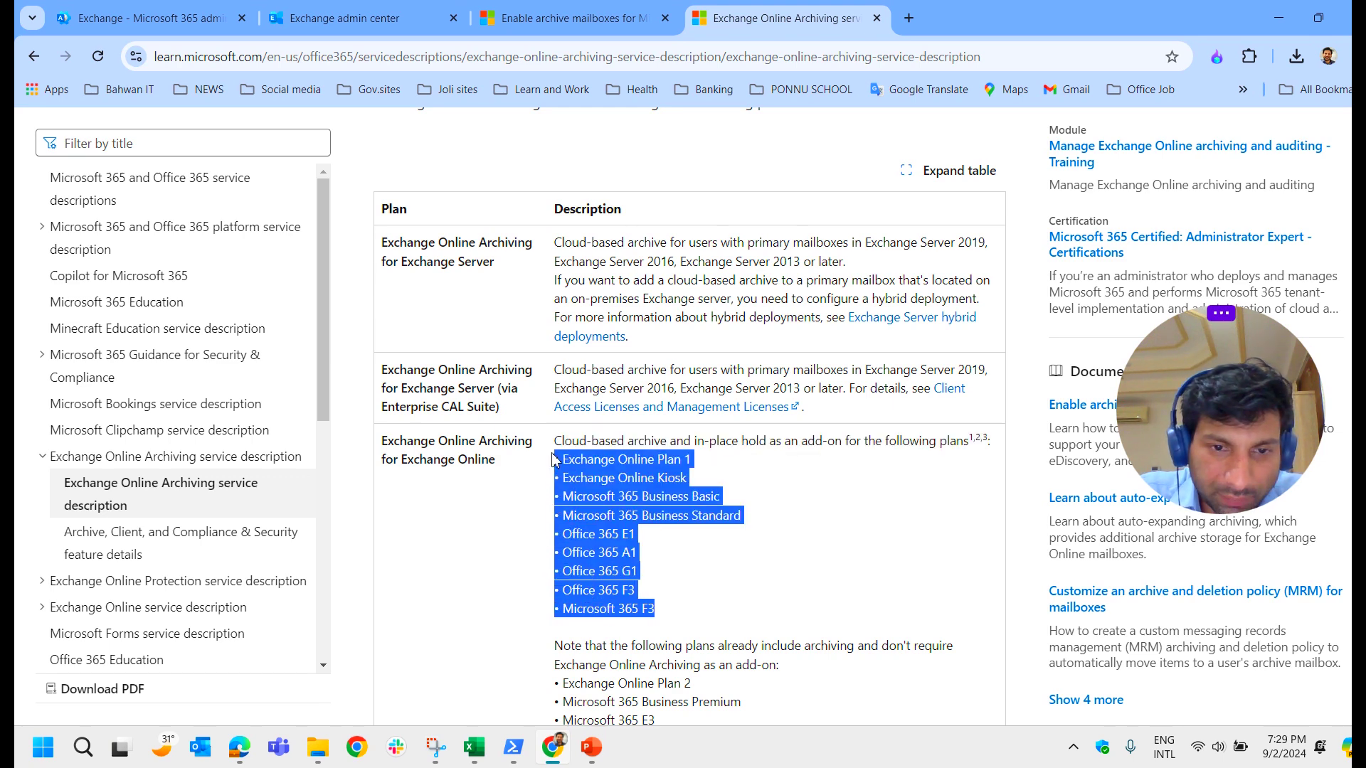
left_click(751, 468)
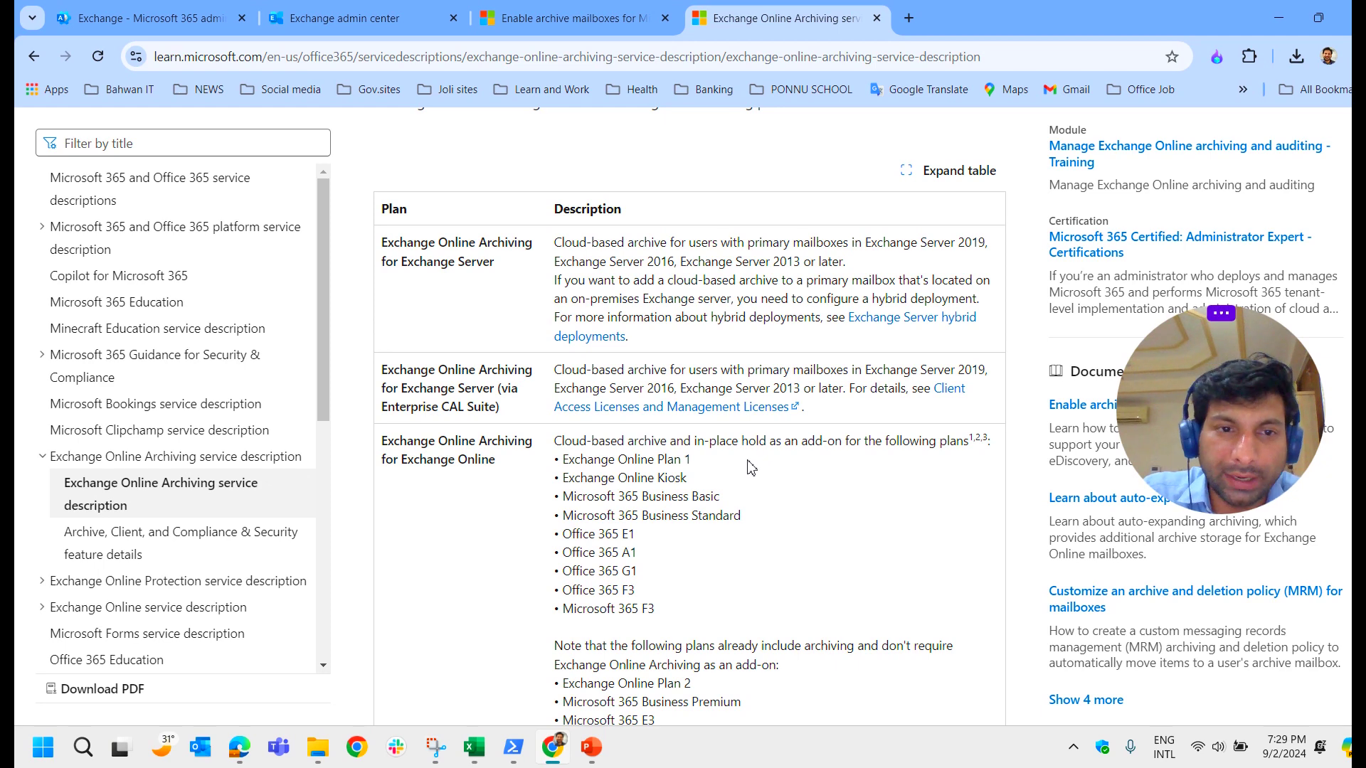
scroll(749, 467, "down", 3)
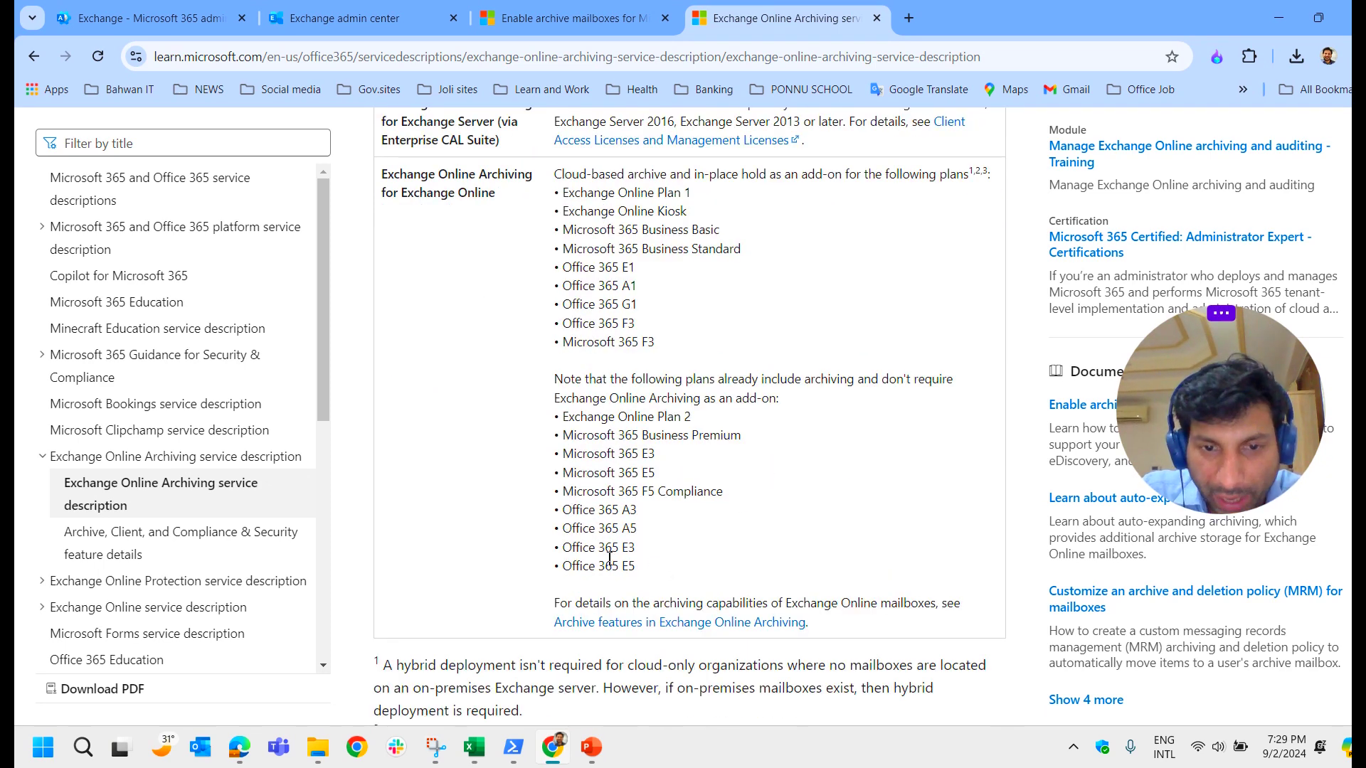
Step: Highlight the note and the nine plans that already include archiving, from Microsoft 365 E3 to Business Premium
left_click_drag(569, 454, 662, 459)
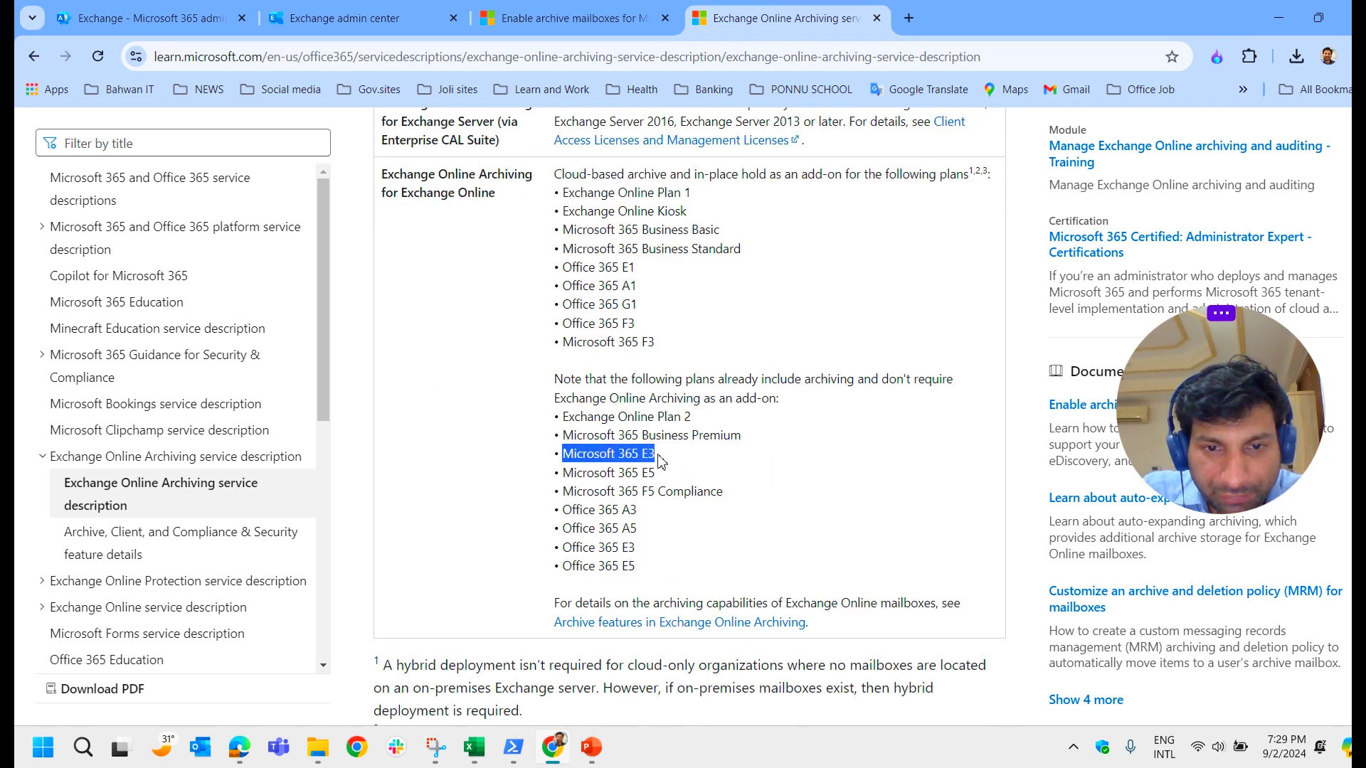
left_click(581, 477)
left_click_drag(562, 475, 566, 547)
left_click(632, 529)
left_click_drag(650, 567, 559, 396)
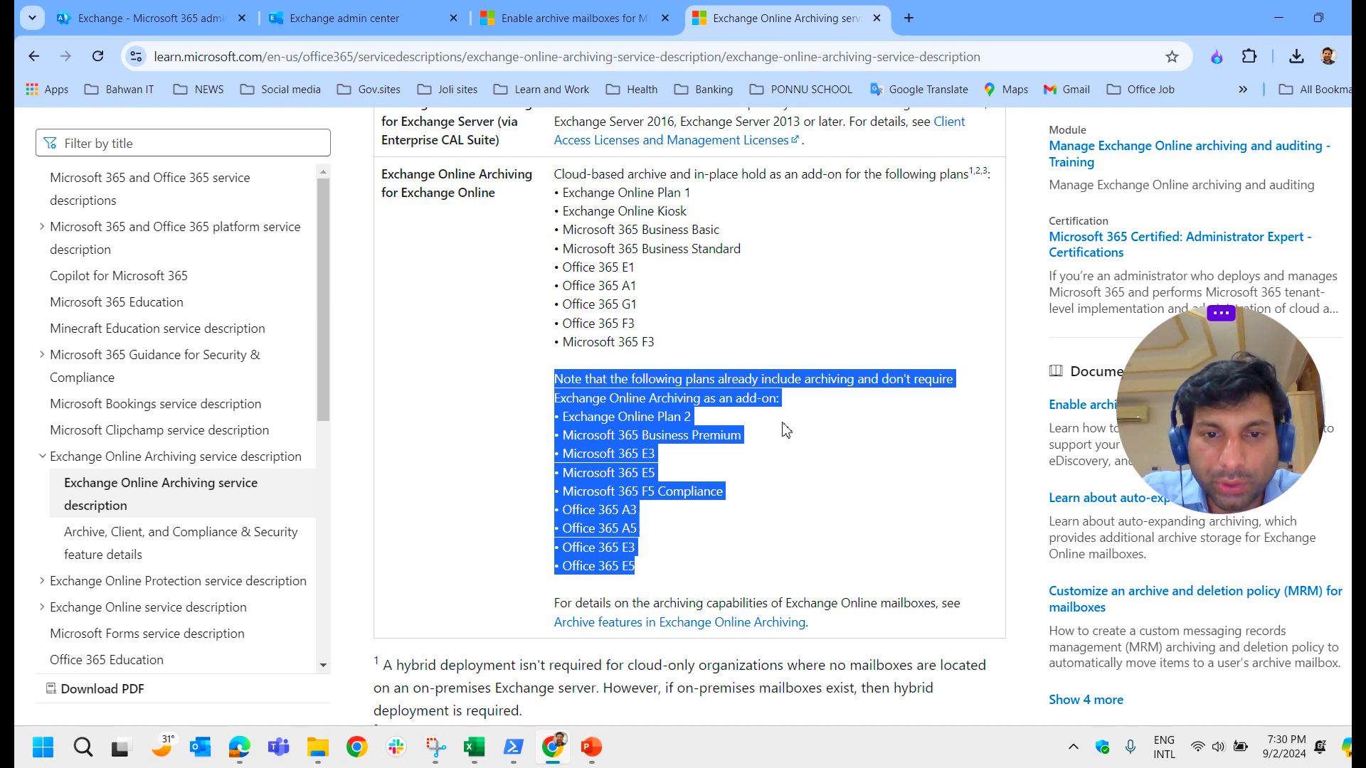
left_click(814, 431)
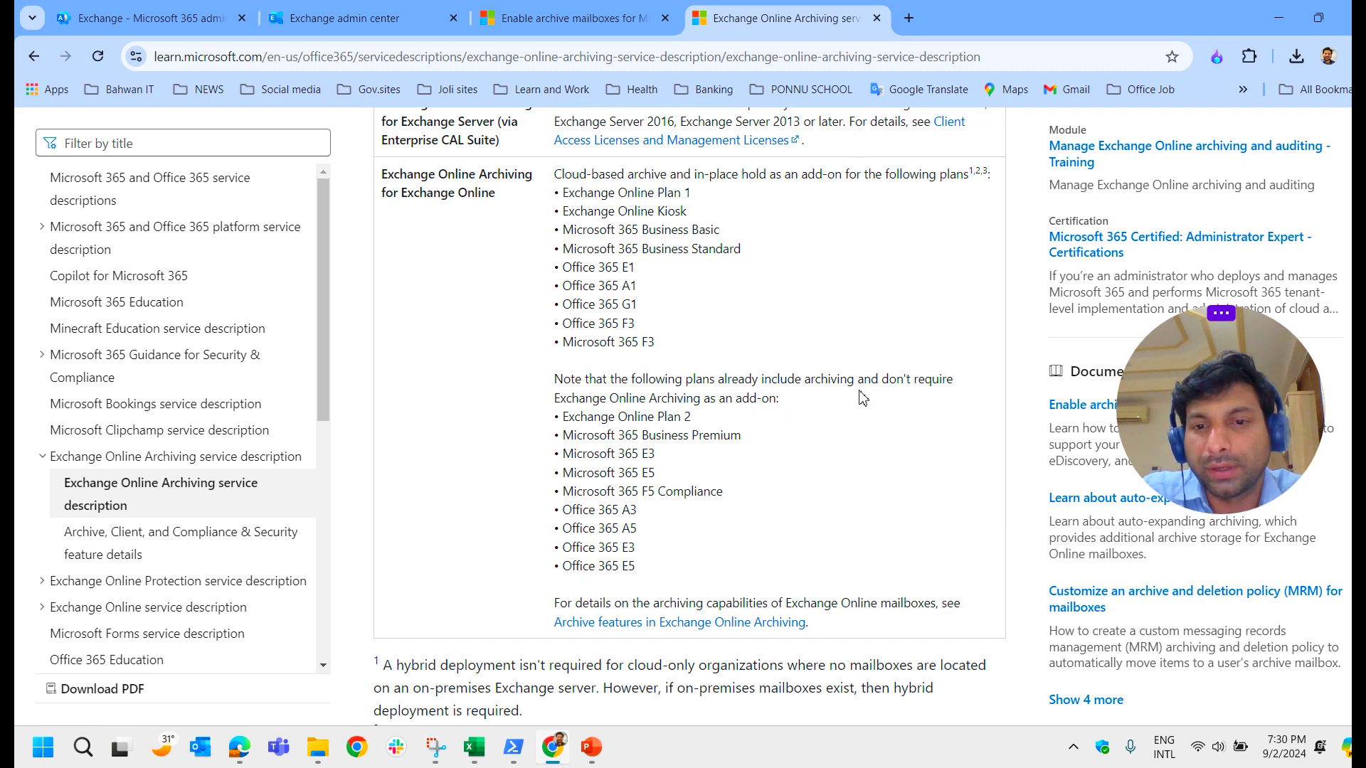
left_click_drag(554, 384, 794, 431)
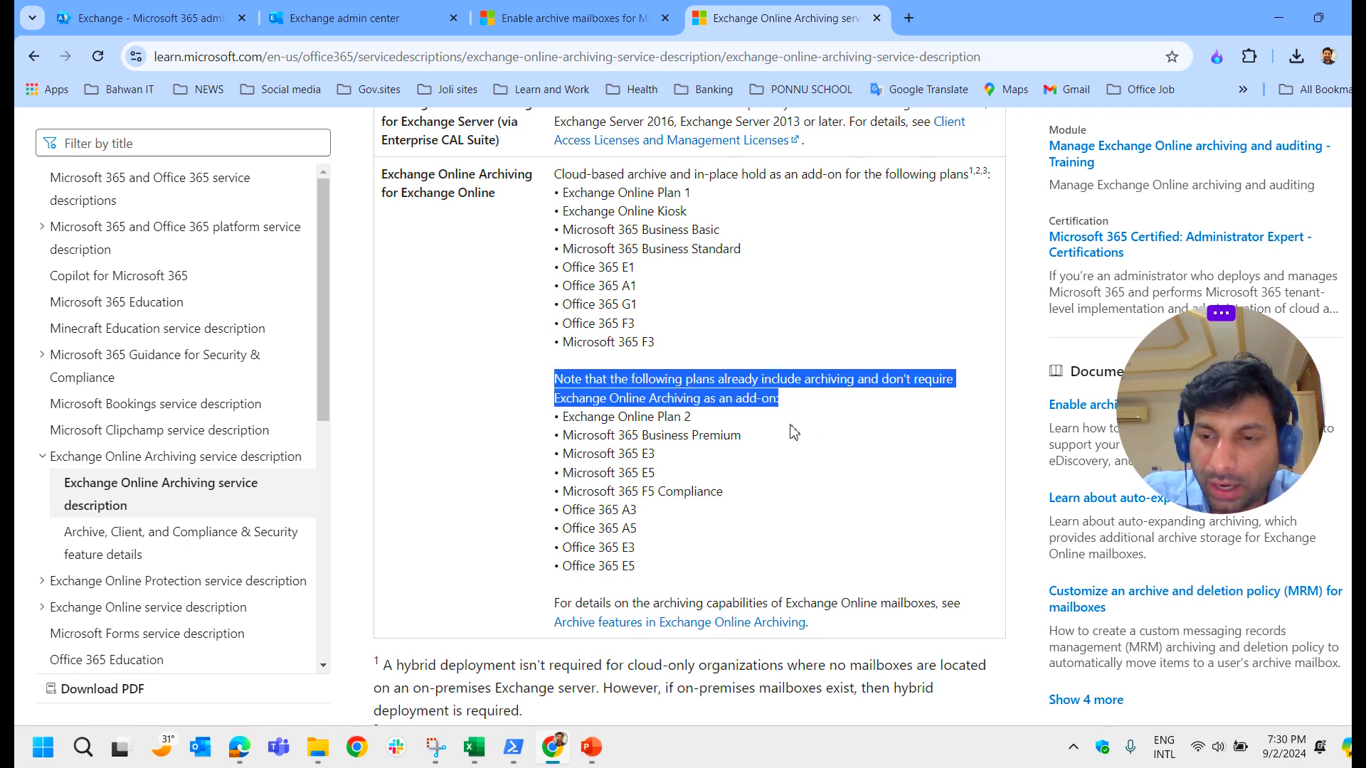
left_click(794, 432)
left_click_drag(635, 567, 550, 420)
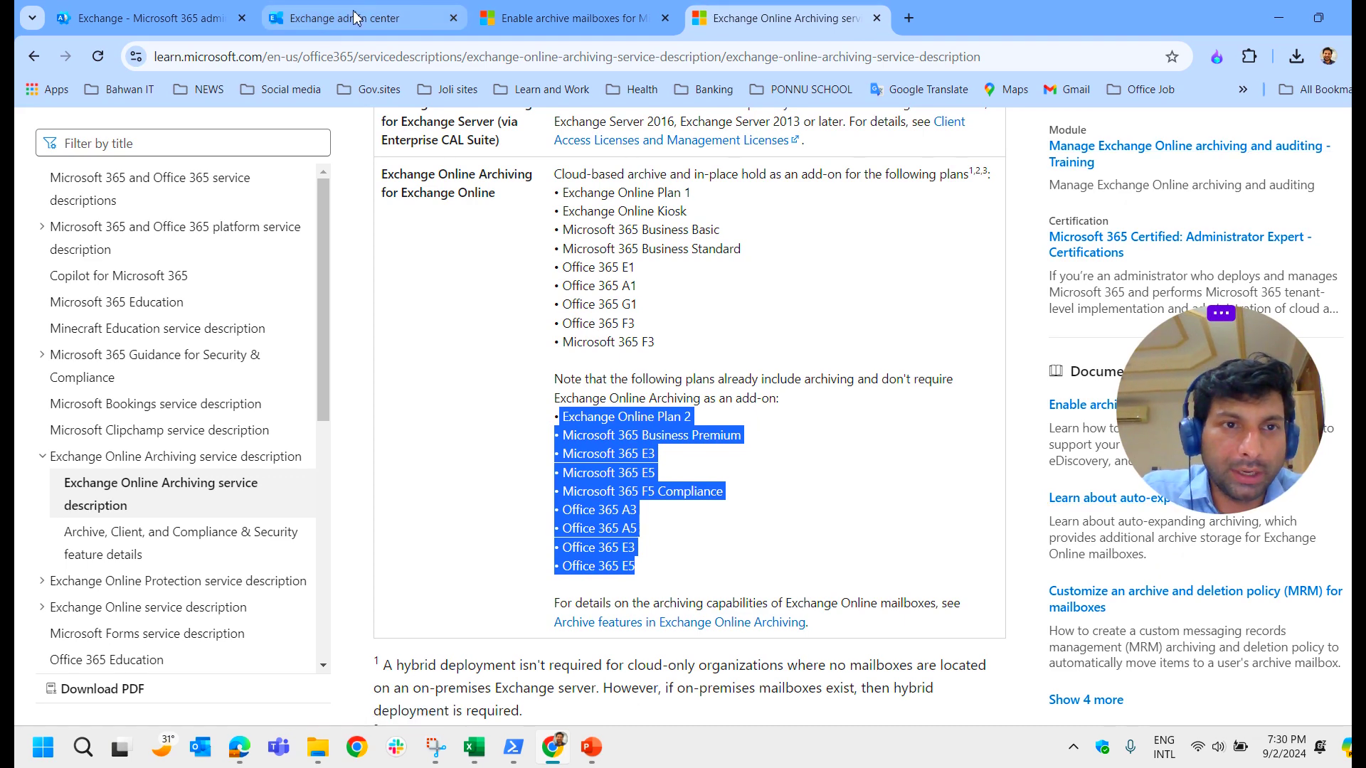
Step: Return to Manage mailboxes and open the first user mailbox's details at its other settings
left_click(329, 22)
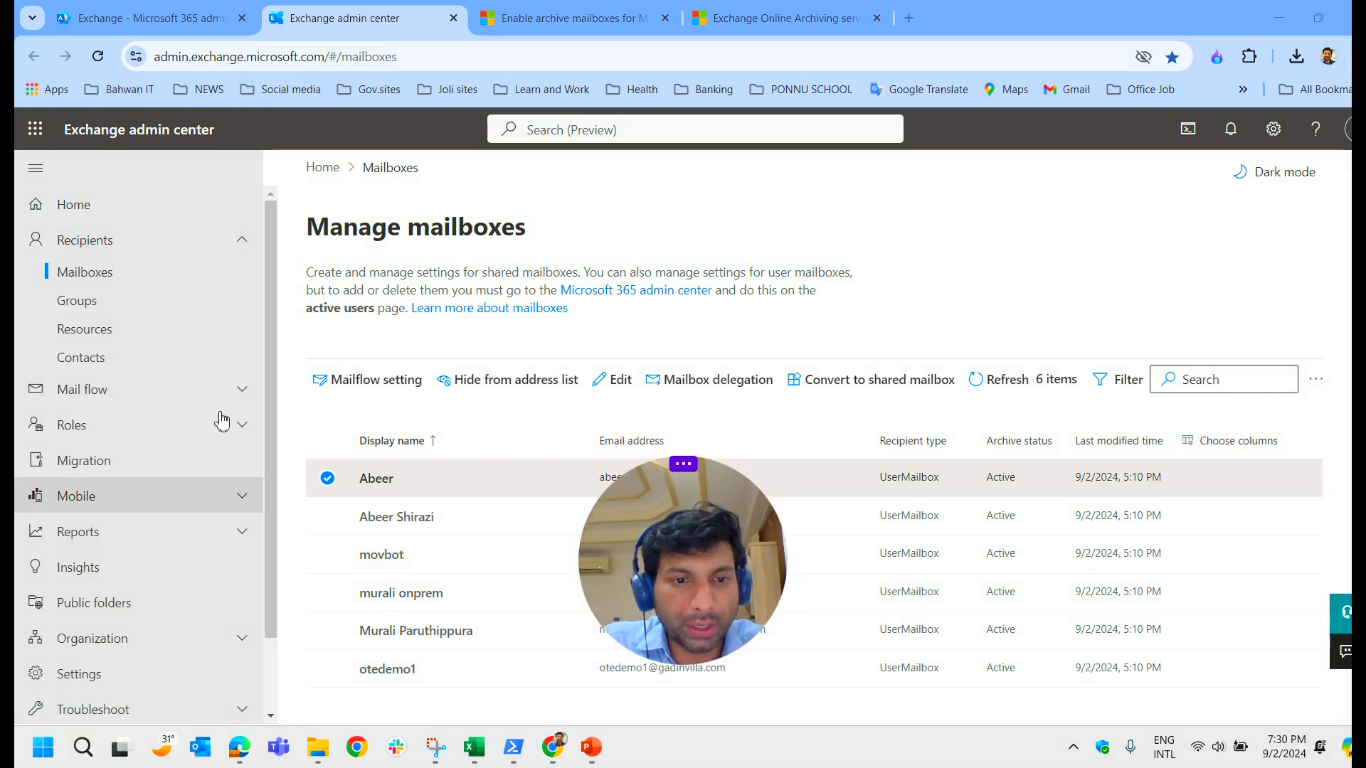
left_click(385, 486)
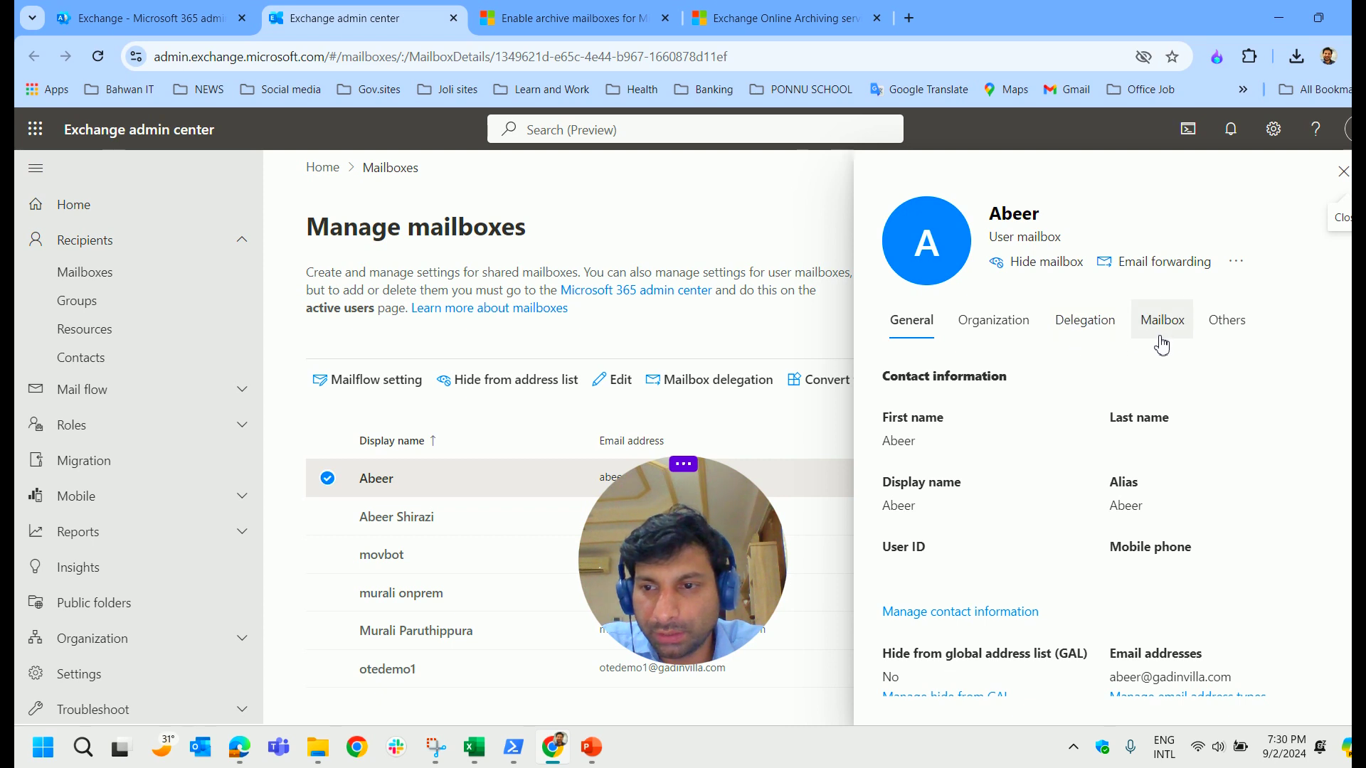
left_click(1234, 333)
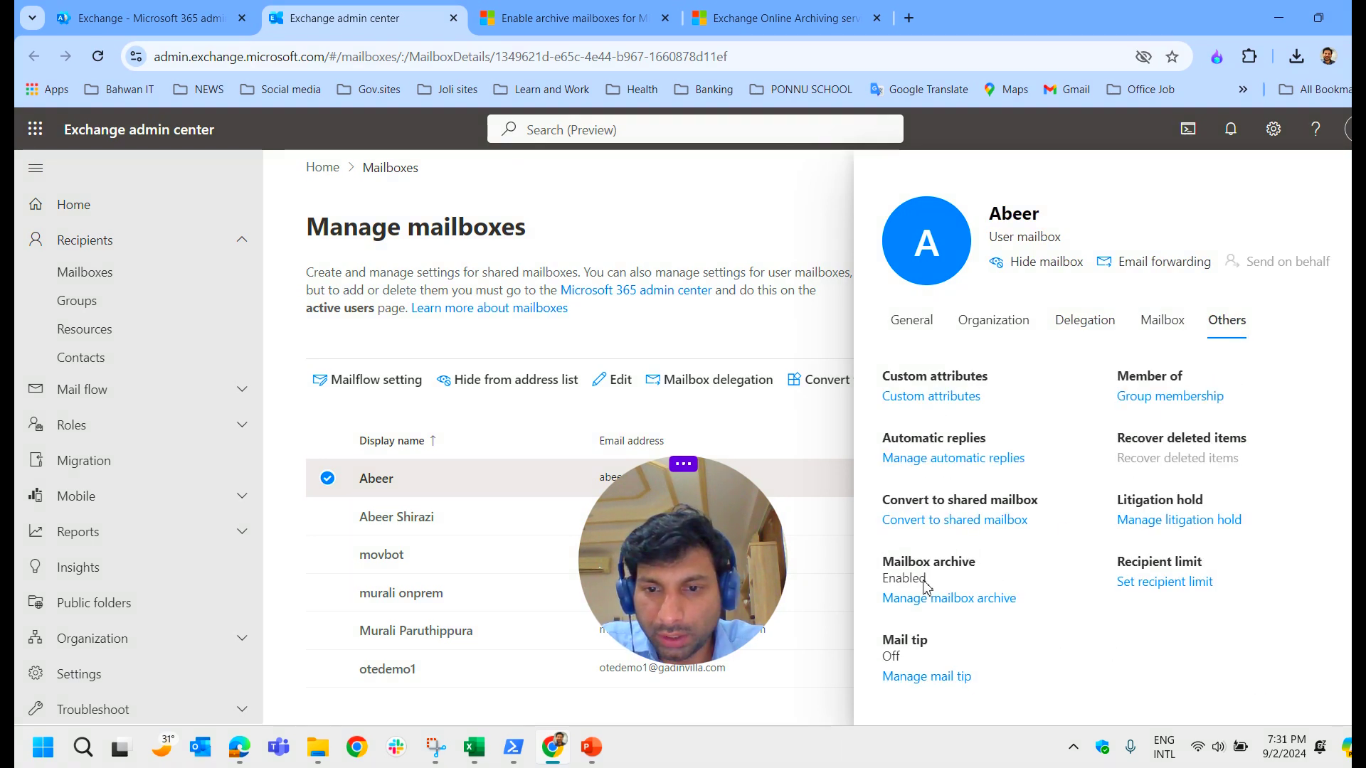
Step: Check that the mailbox archive is Enabled, then close the flyout back to the mailbox list
left_click_drag(977, 564, 882, 562)
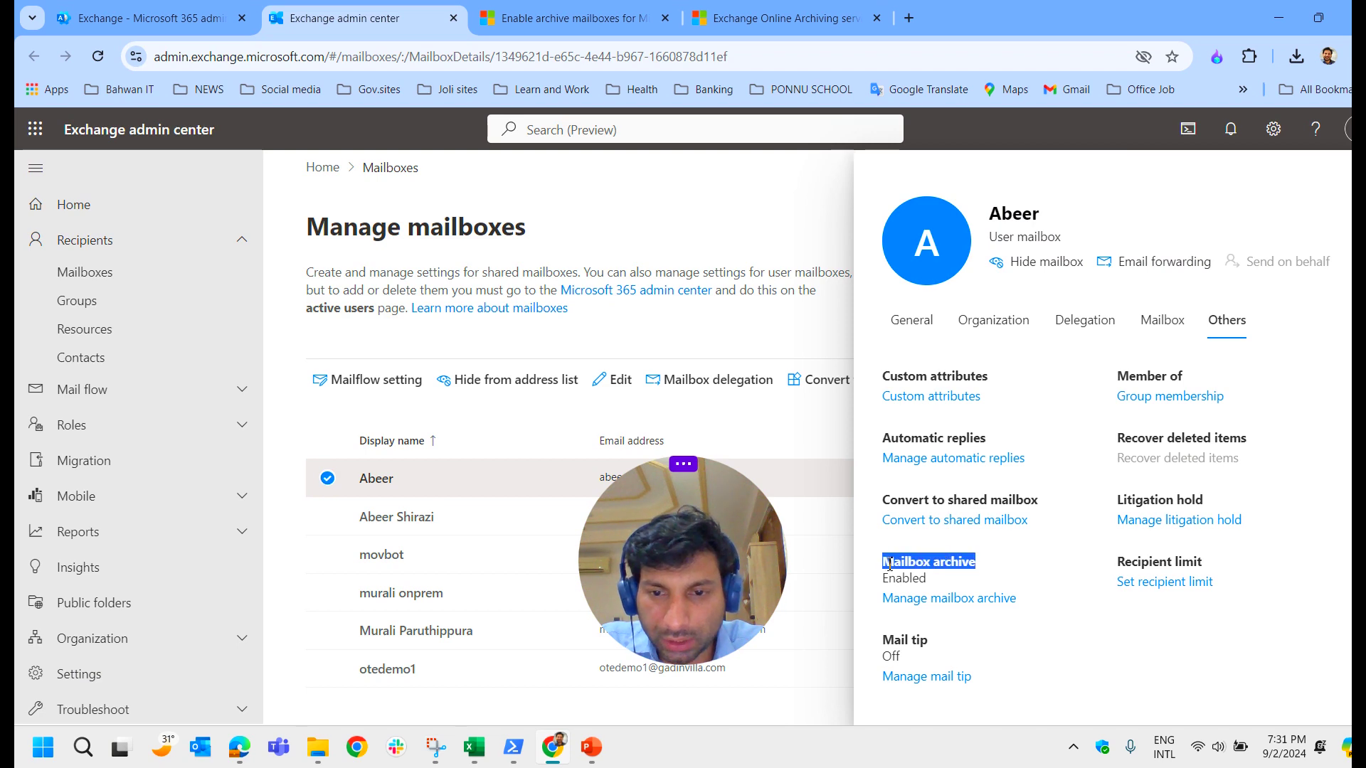
left_click(936, 603)
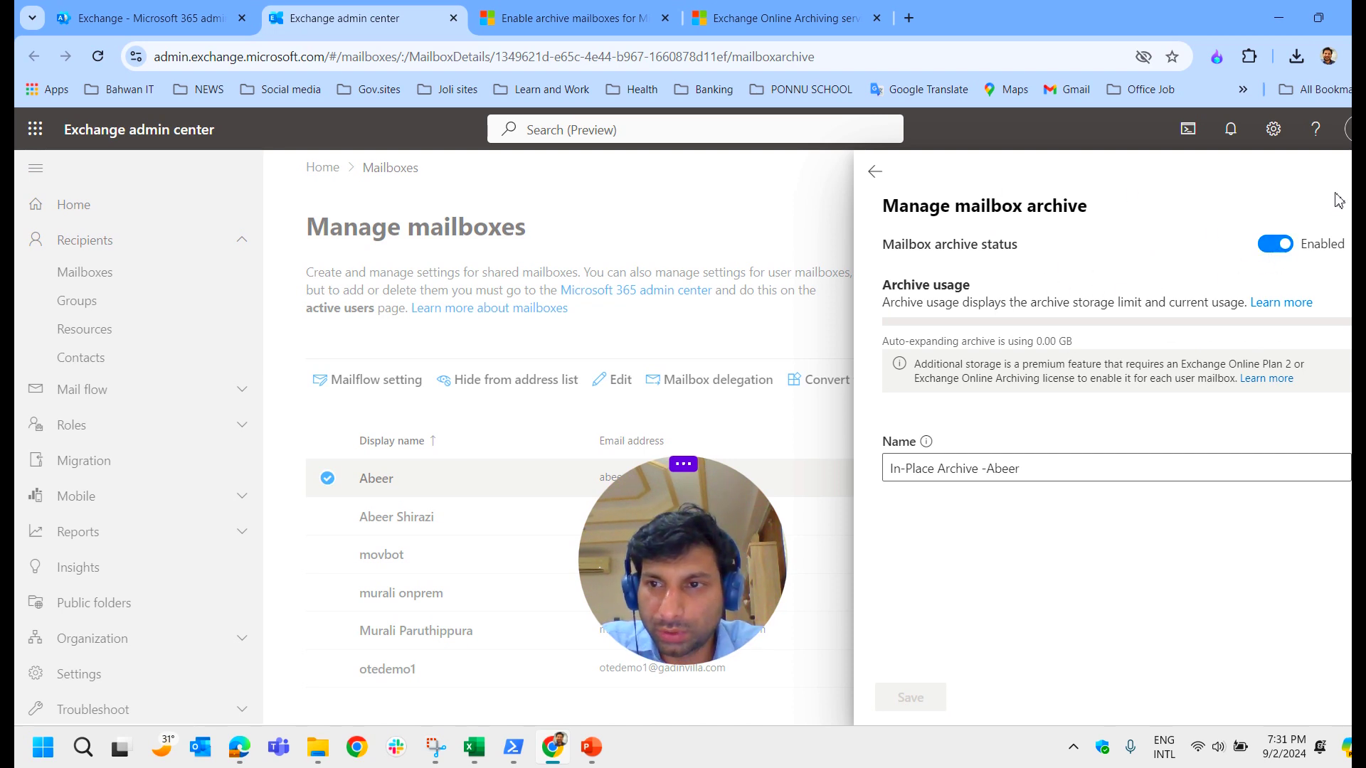
left_click(1346, 171)
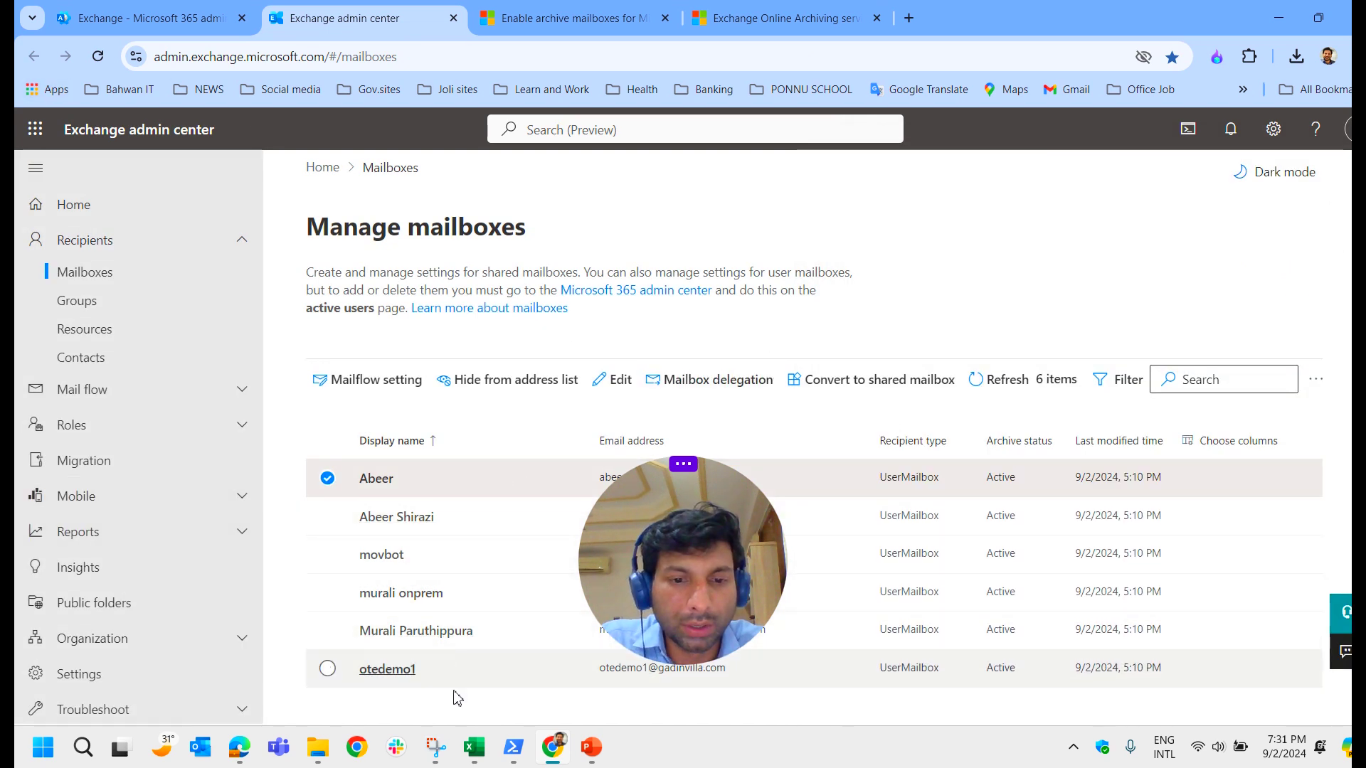
Step: Select the enable-archive-for-all-mailboxes command in the saved commands text
left_click(514, 747)
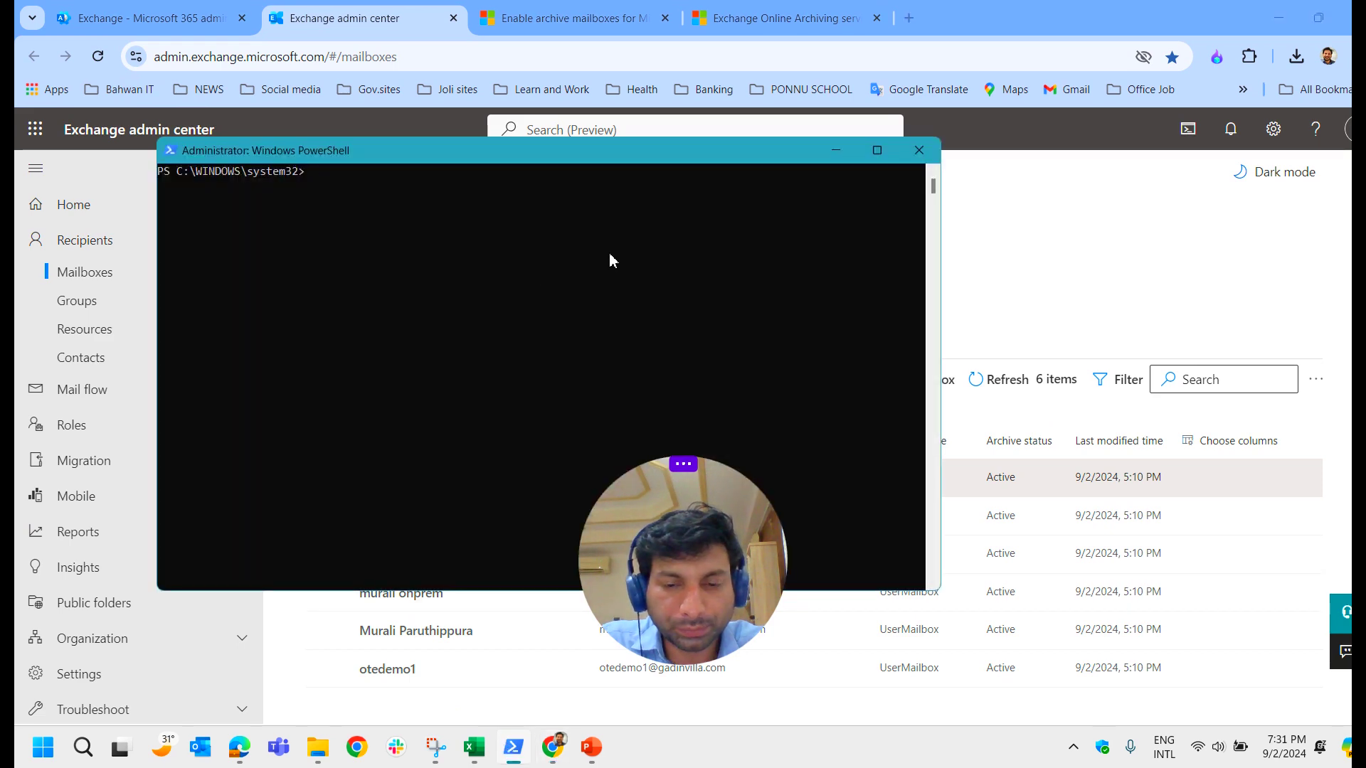
left_click(1279, 17)
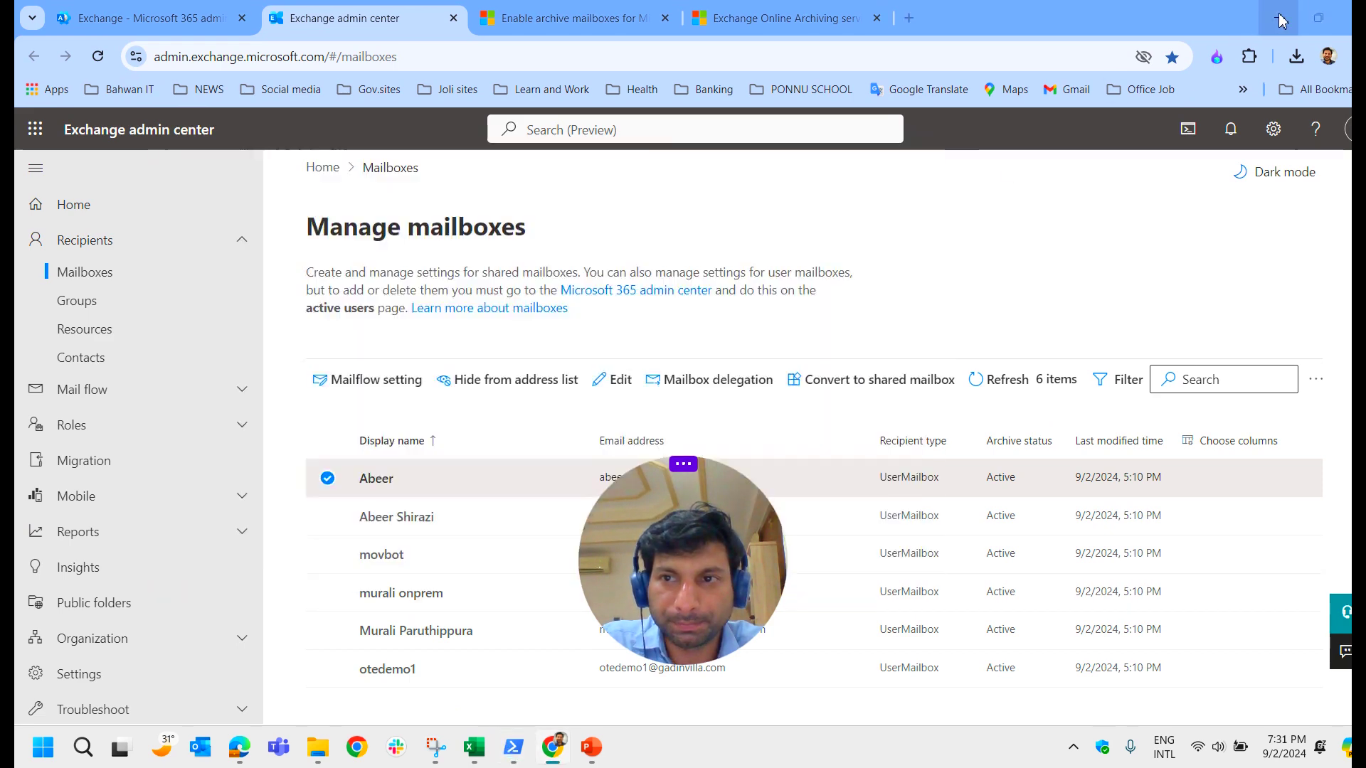
left_click(1279, 18)
left_click_drag(578, 84, 20, 97)
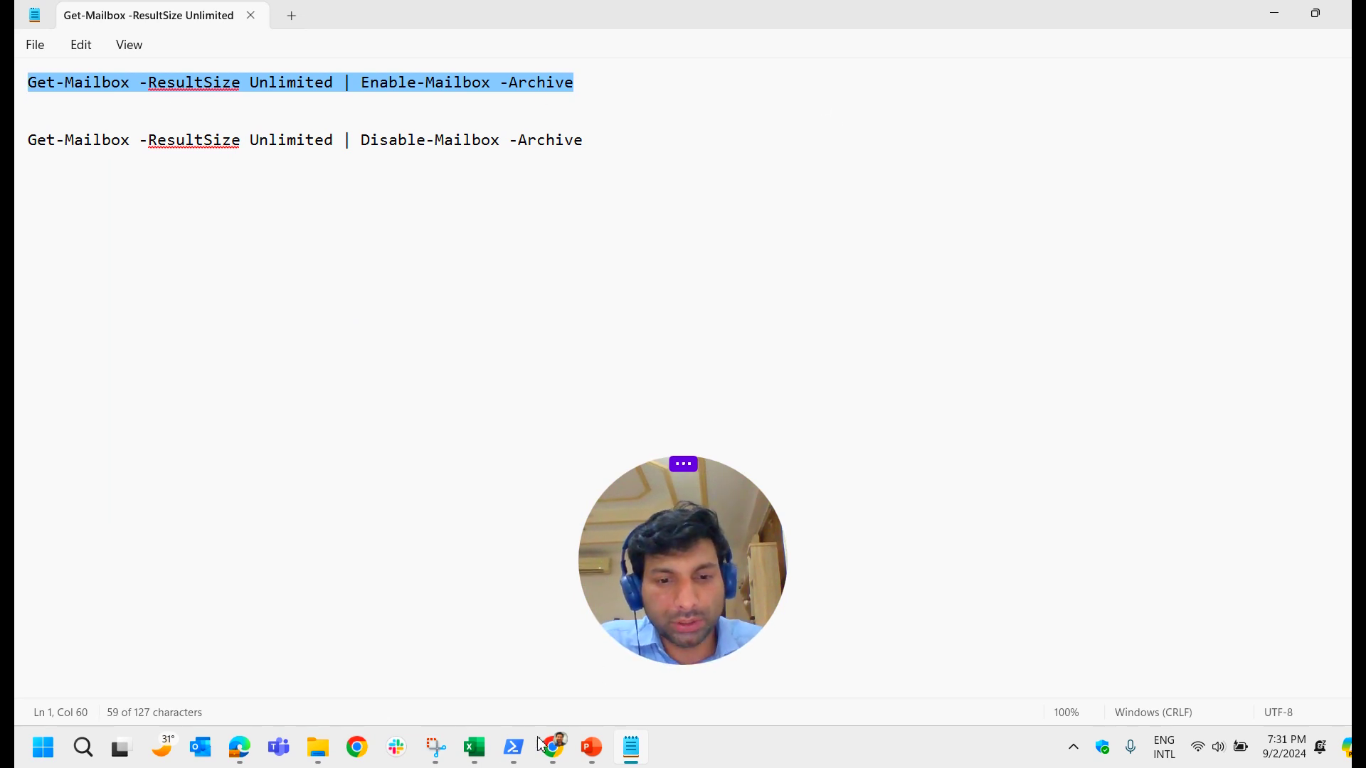
Step: Run Connect-ExchangeOnline in PowerShell and dismiss the blank sign-in window
left_click(514, 747)
type("e")
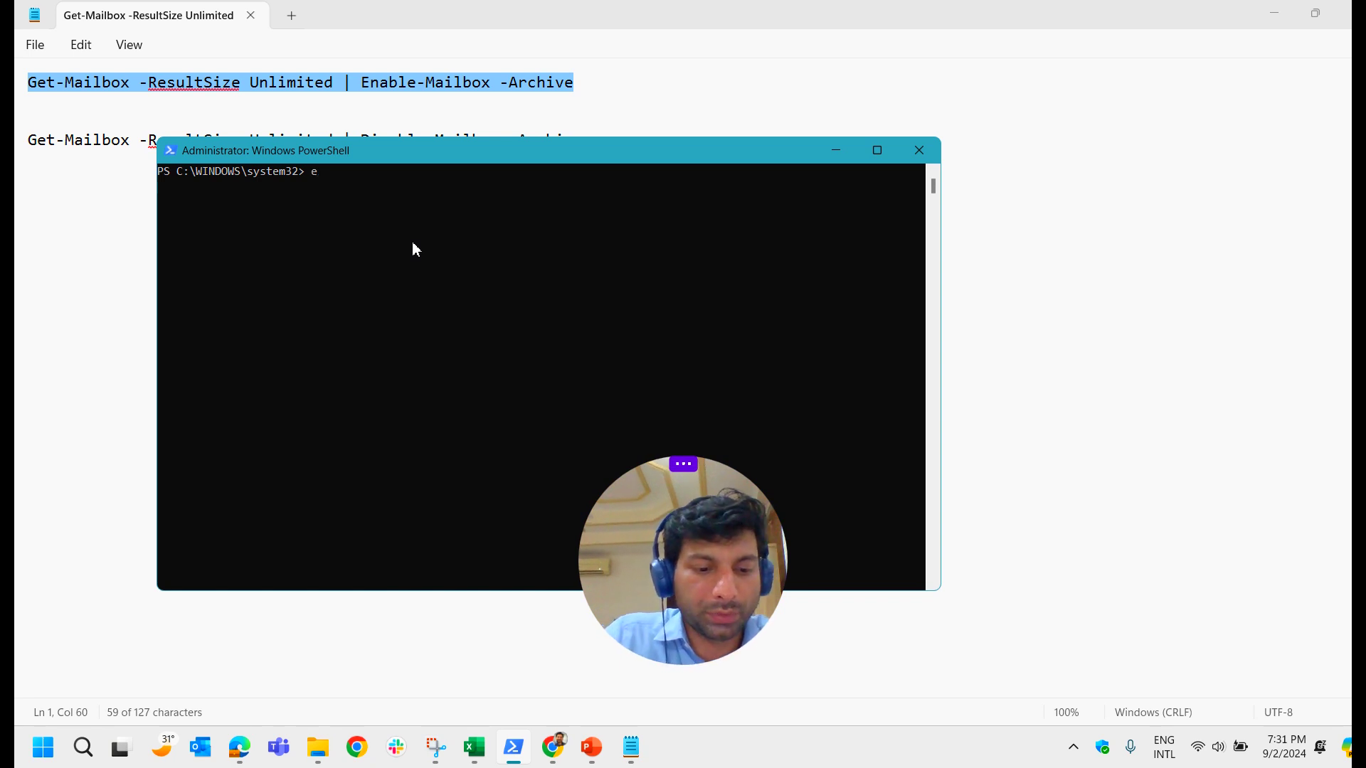
type("xc")
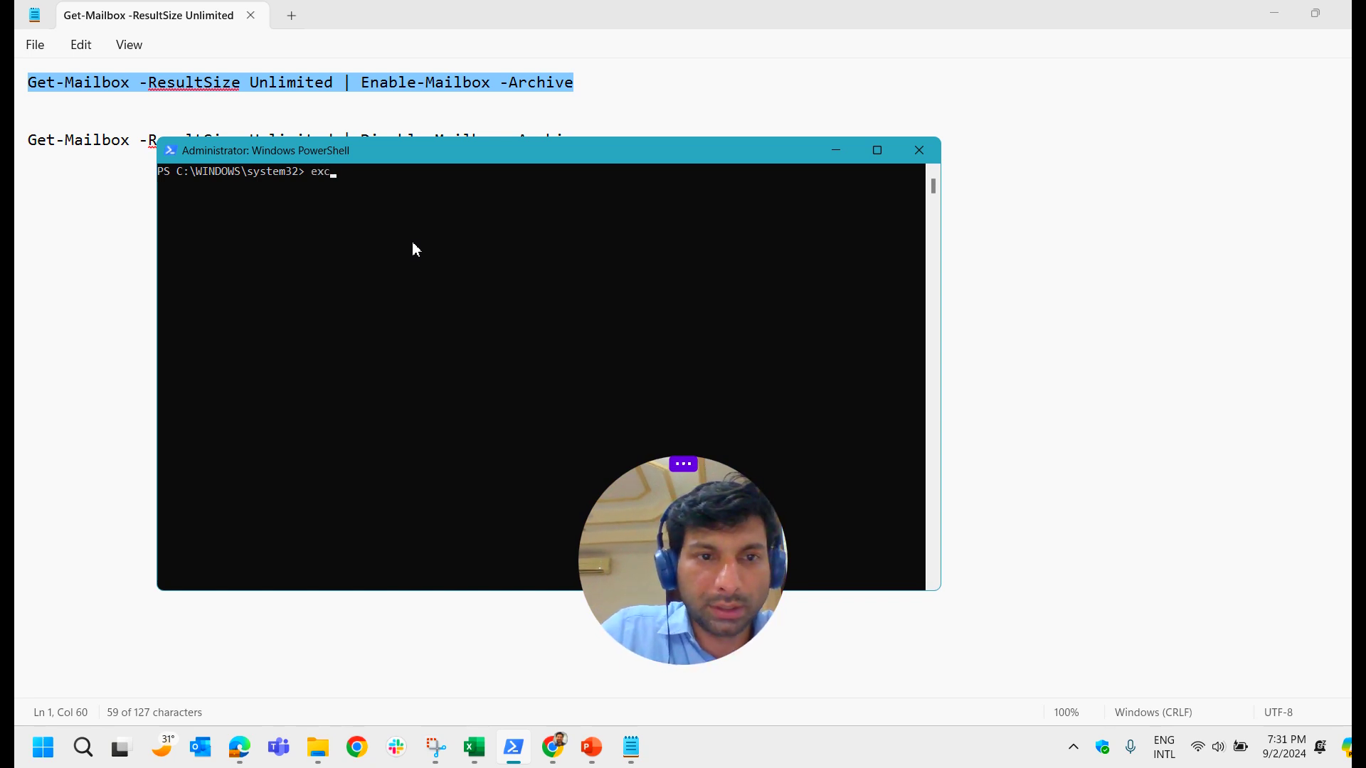
key("BackSpace")
key("BackSpace")
key("BackSpace")
type("connect")
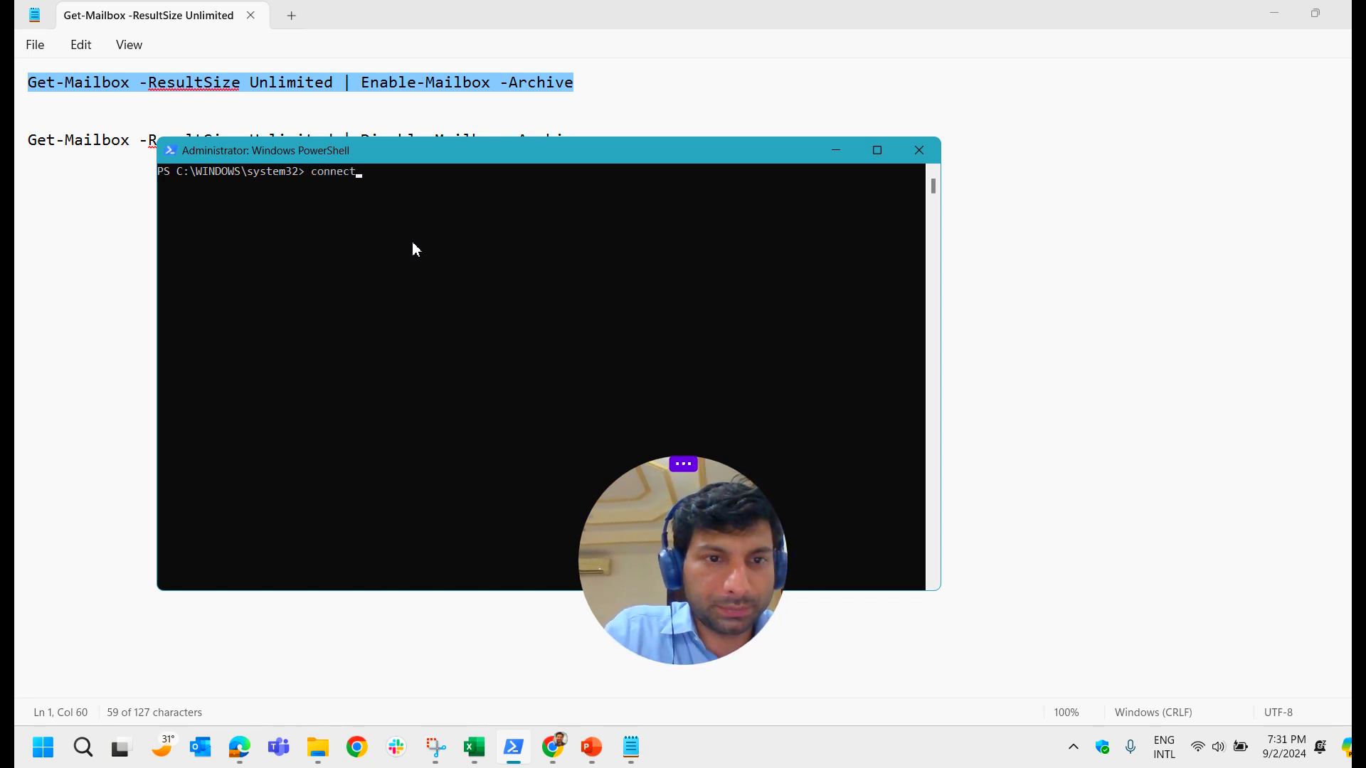
type("-exchna")
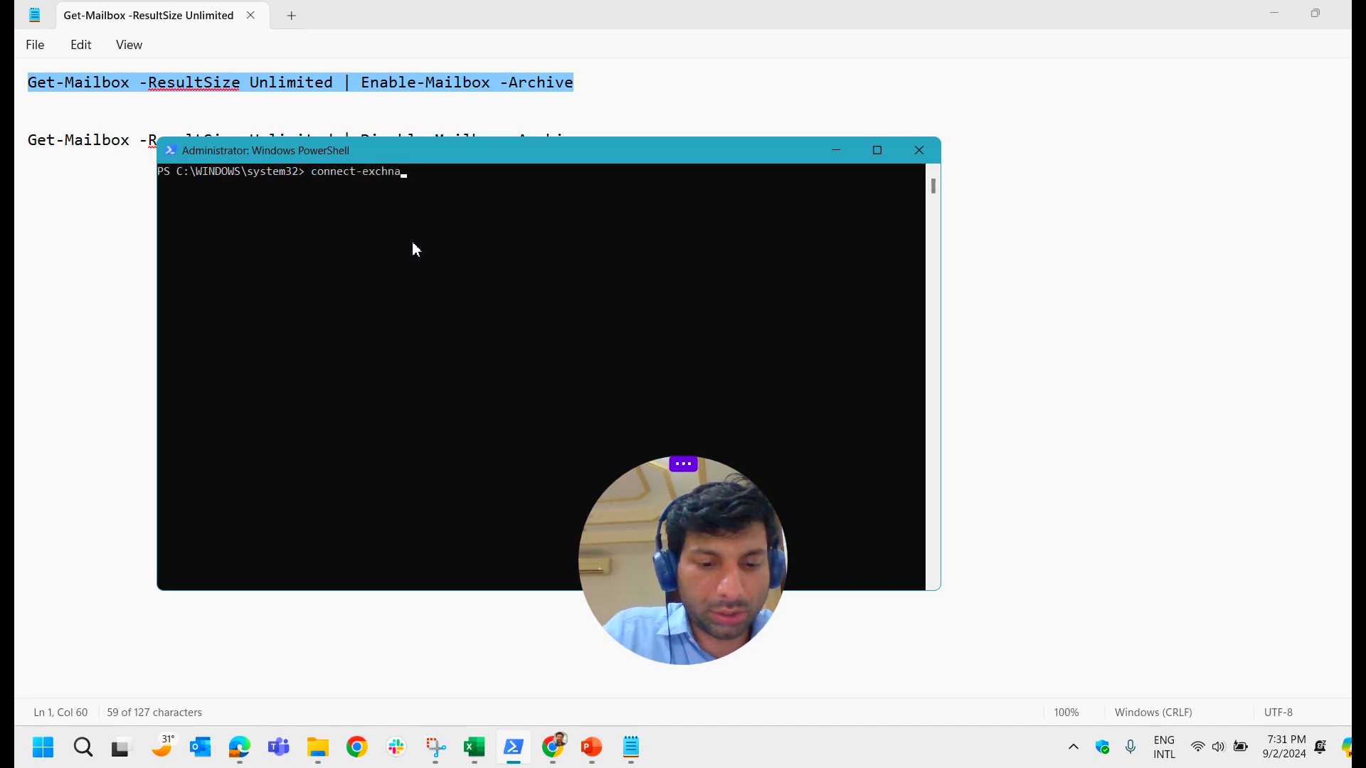
type("ge")
key("BackSpace")
key("BackSpace")
key("BackSpace")
key("BackSpace")
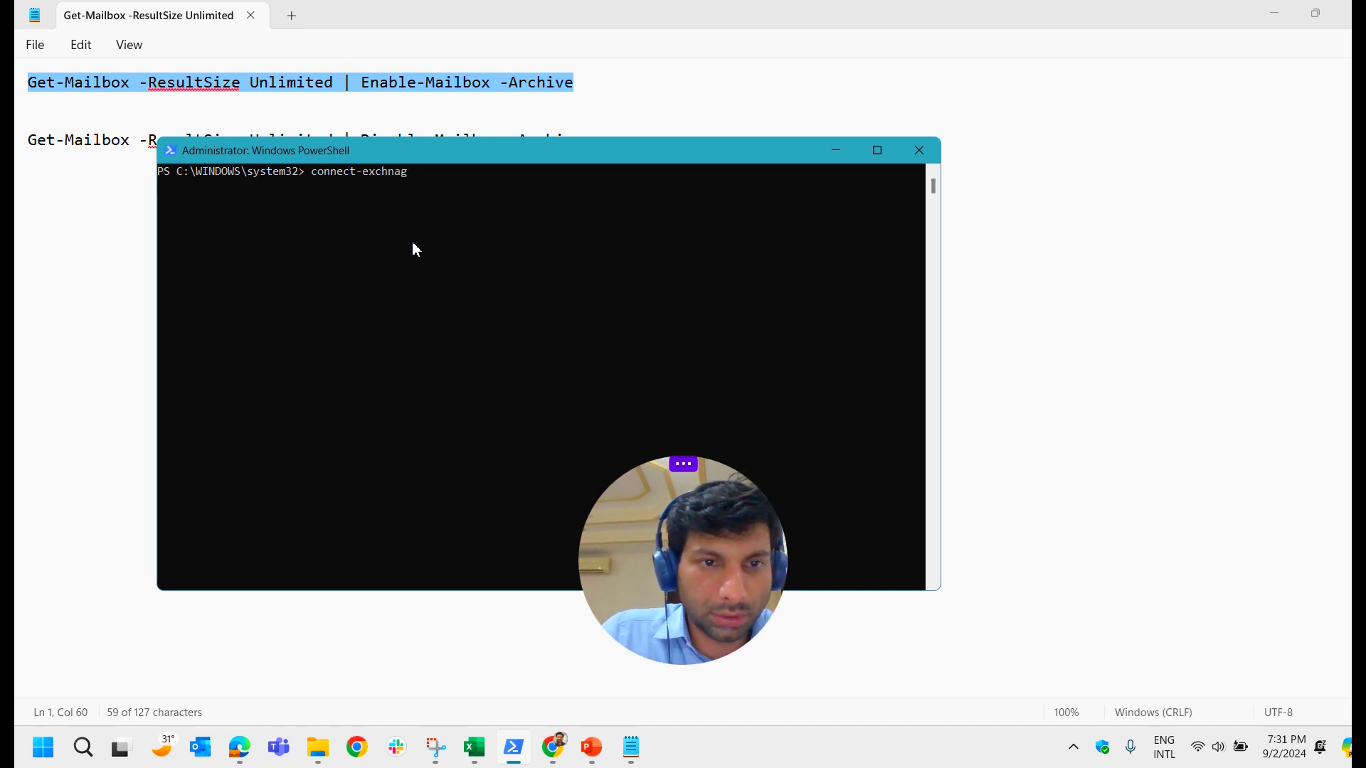
type("ang")
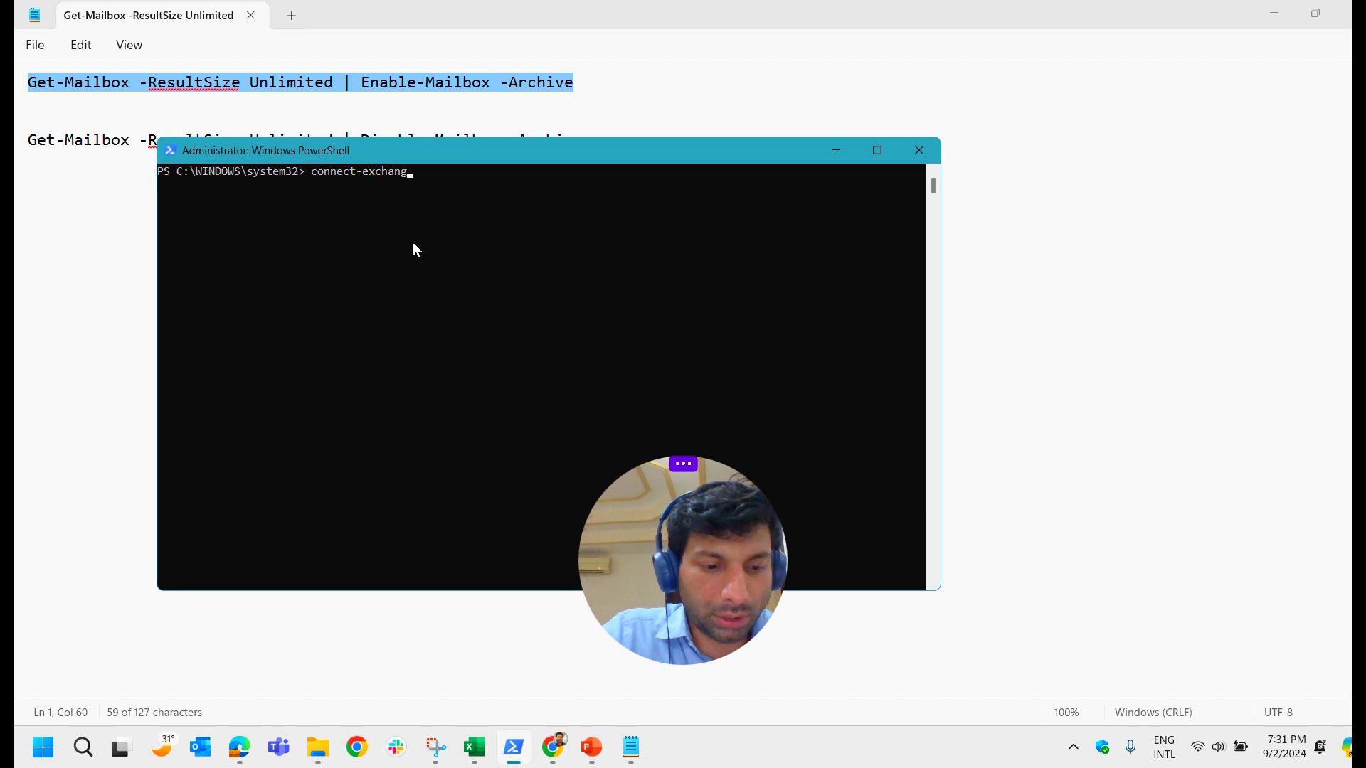
key("Tab")
key("Return")
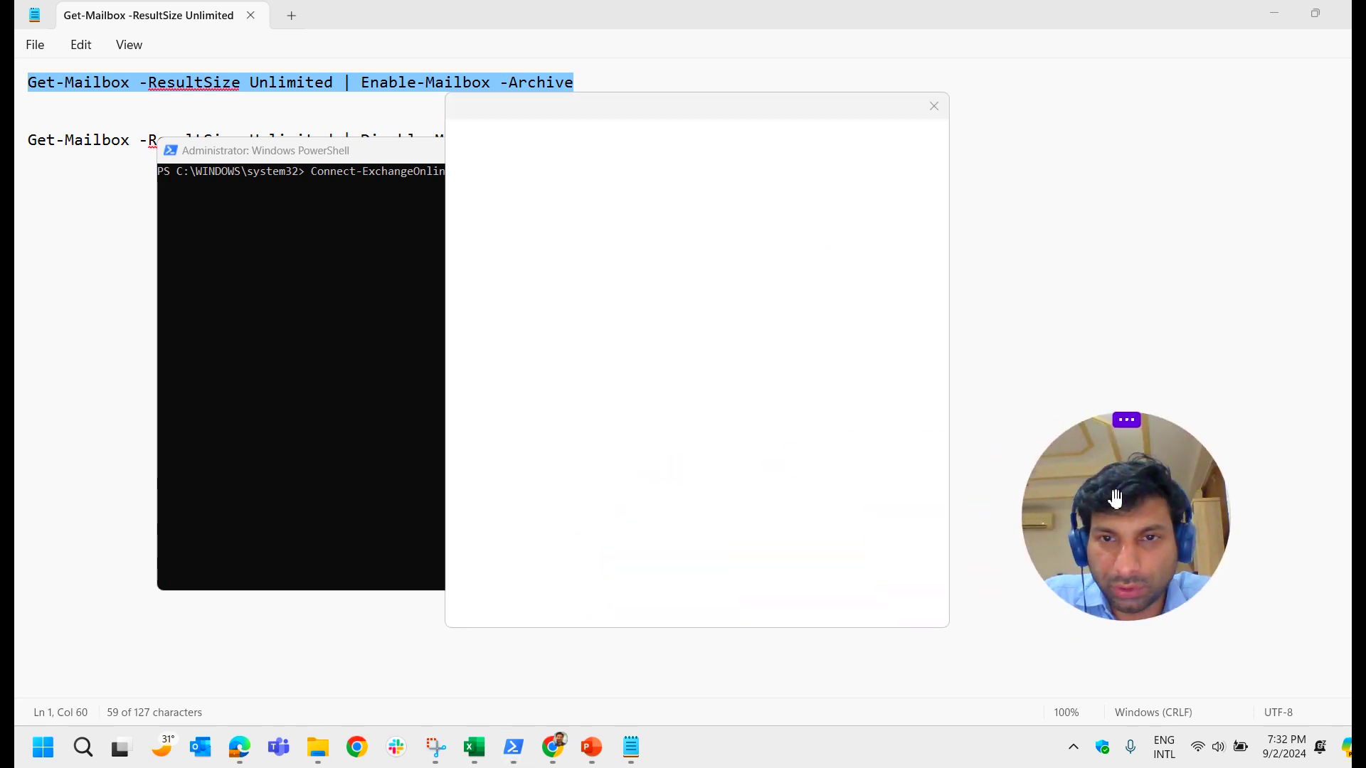
left_click(932, 106)
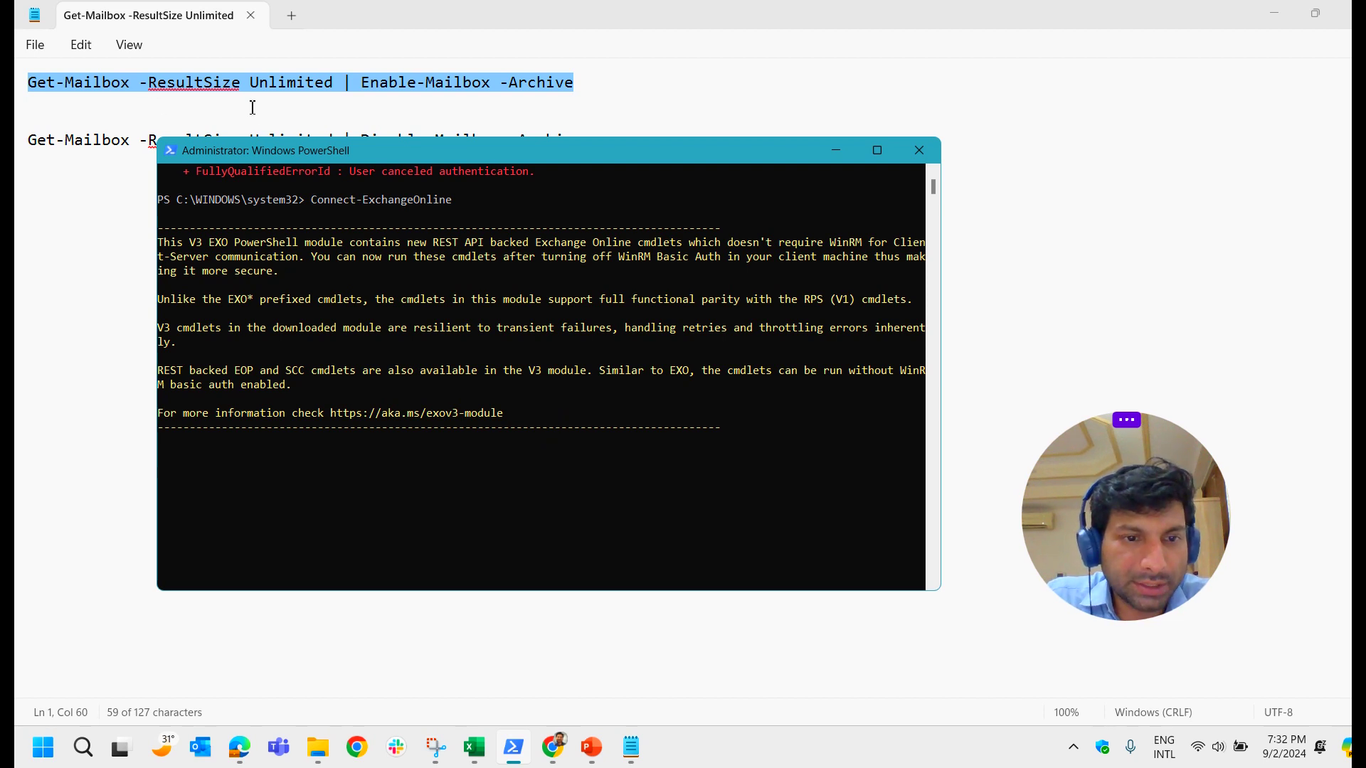
Step: Paste 'Get-Mailbox -ResultSize Unlimited | Enable-Mailbox -Archive' at the PowerShell prompt
left_click(544, 100)
left_click_drag(601, 83, 26, 83)
key("ctrl+c")
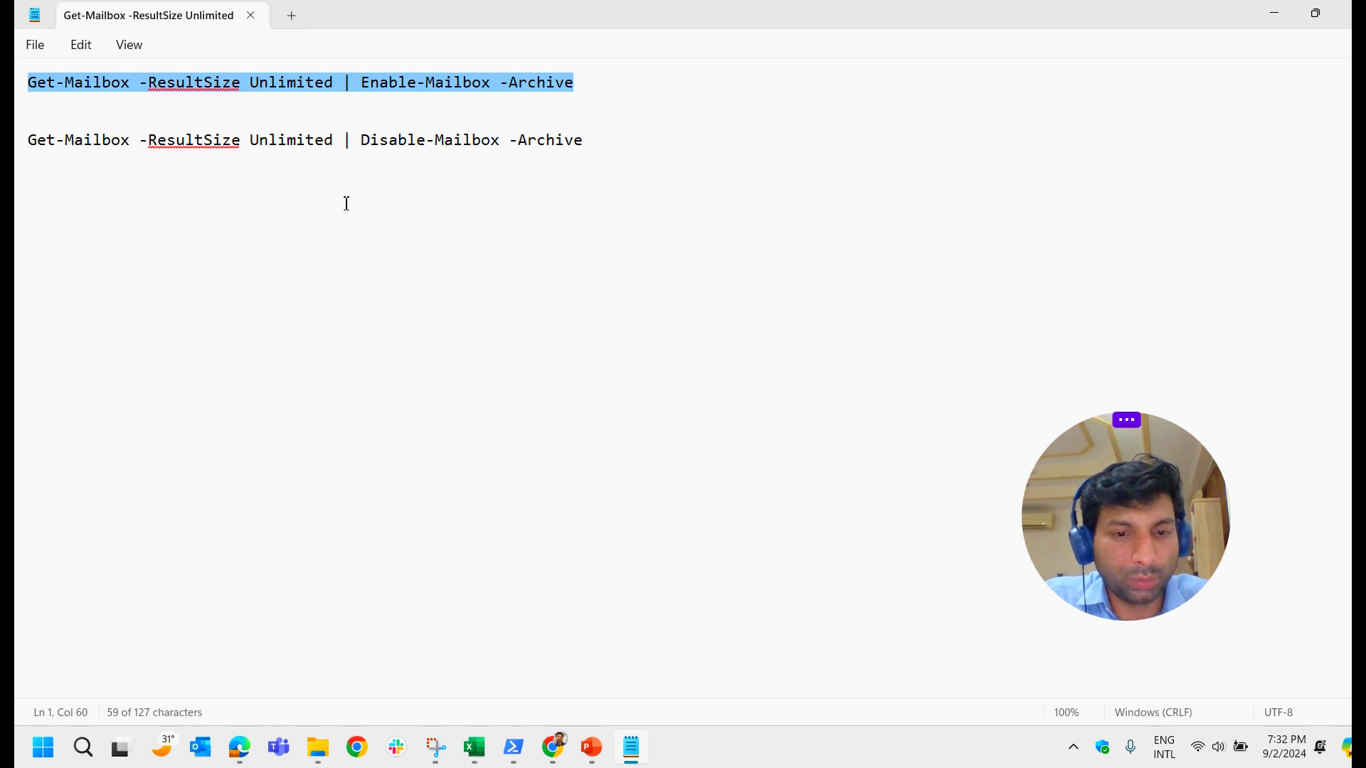
left_click(514, 747)
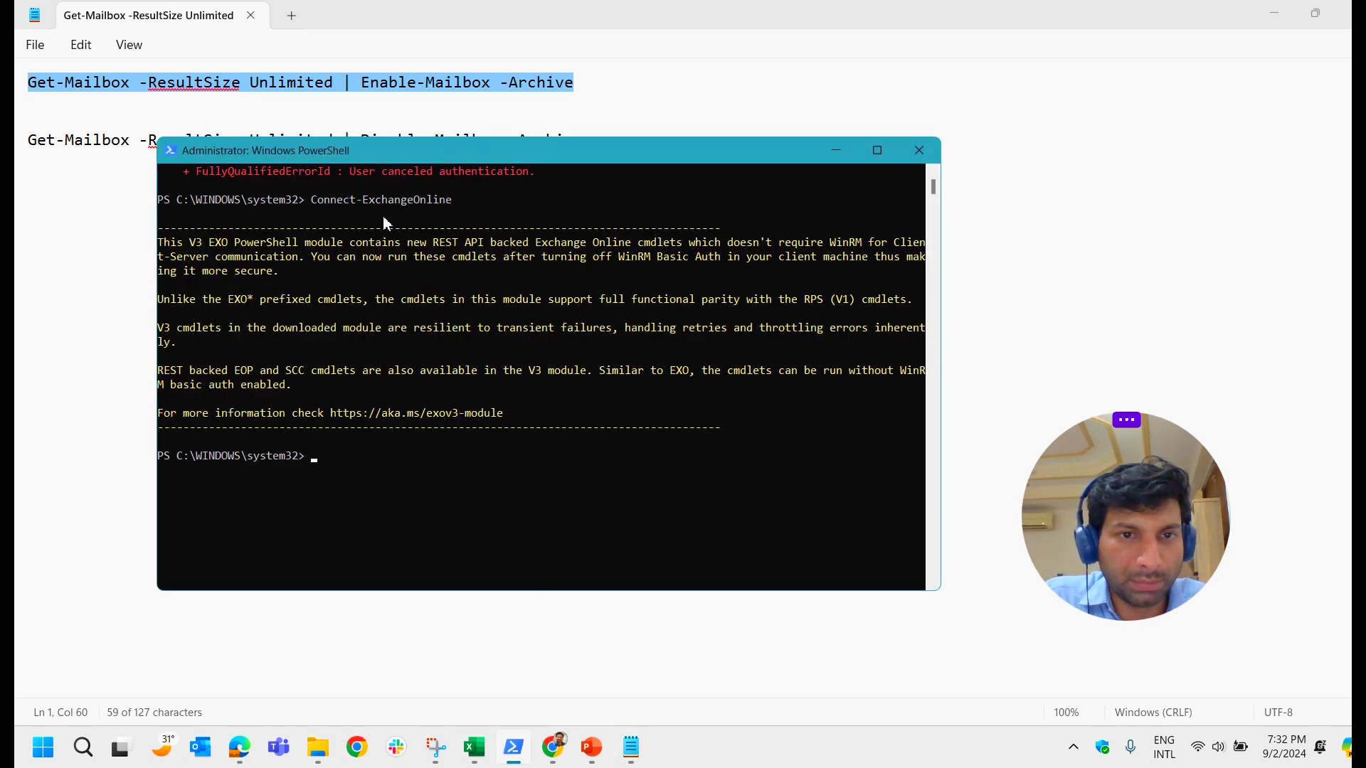
right_click(406, 469)
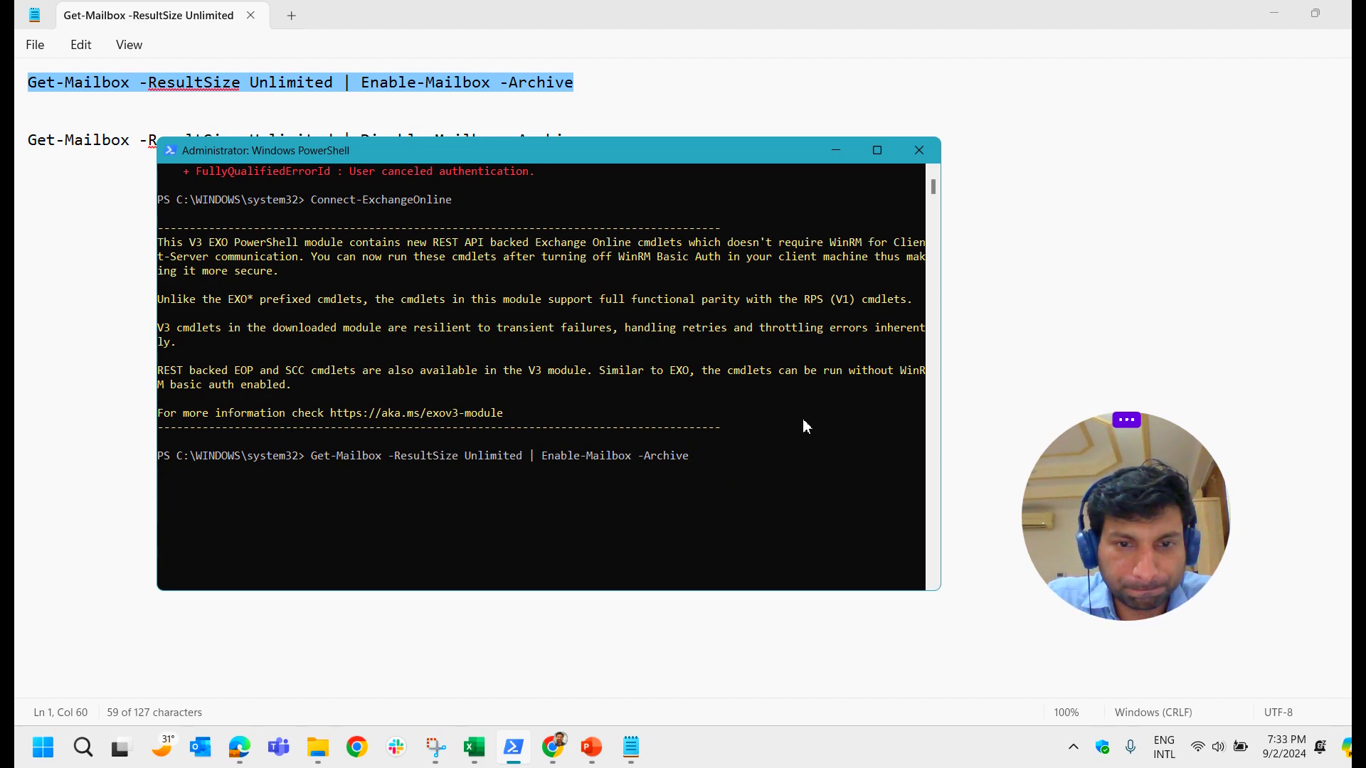
Step: Scroll up through the 'mailbox already has an archive' errors from the Enable-Mailbox run
scroll(749, 404, "up", 10)
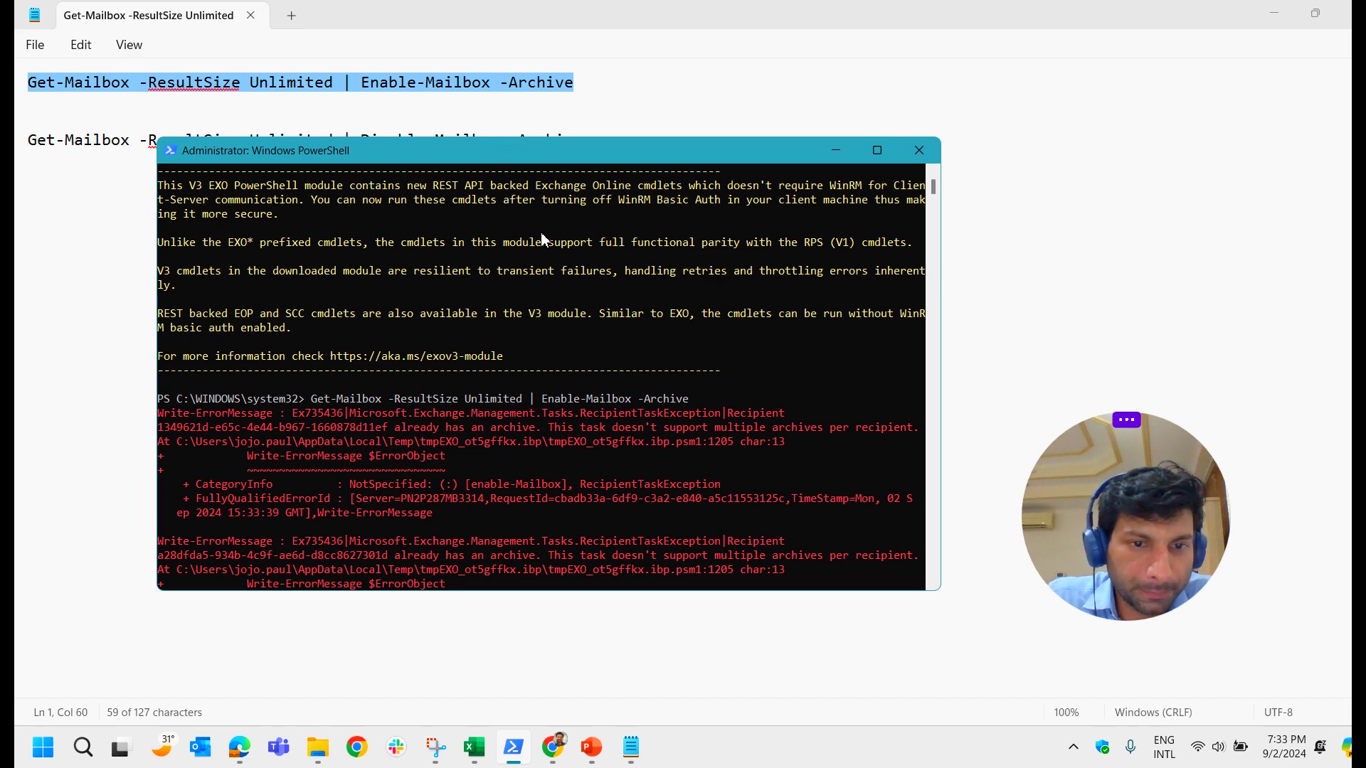
Step: Open the second user mailbox's details at the settings showing its mailbox archive
left_click(553, 748)
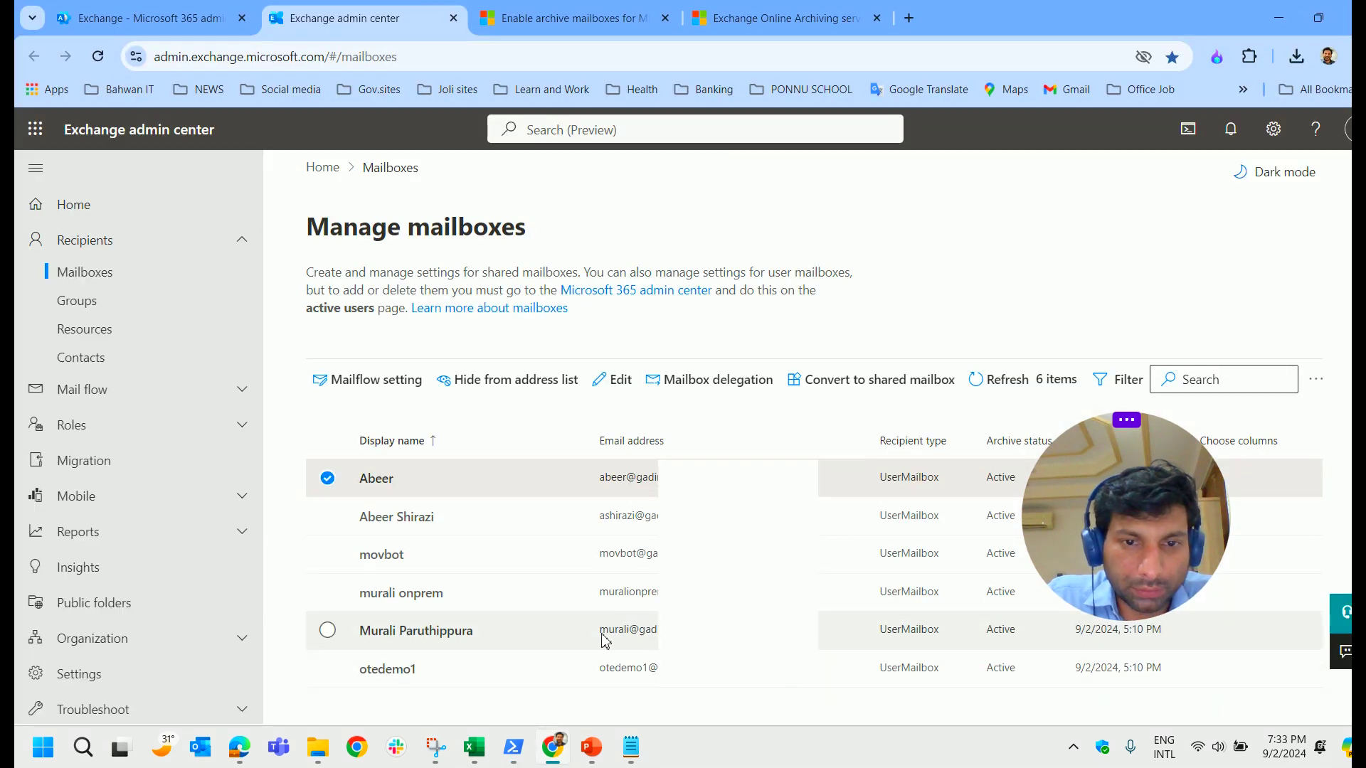
left_click(569, 518)
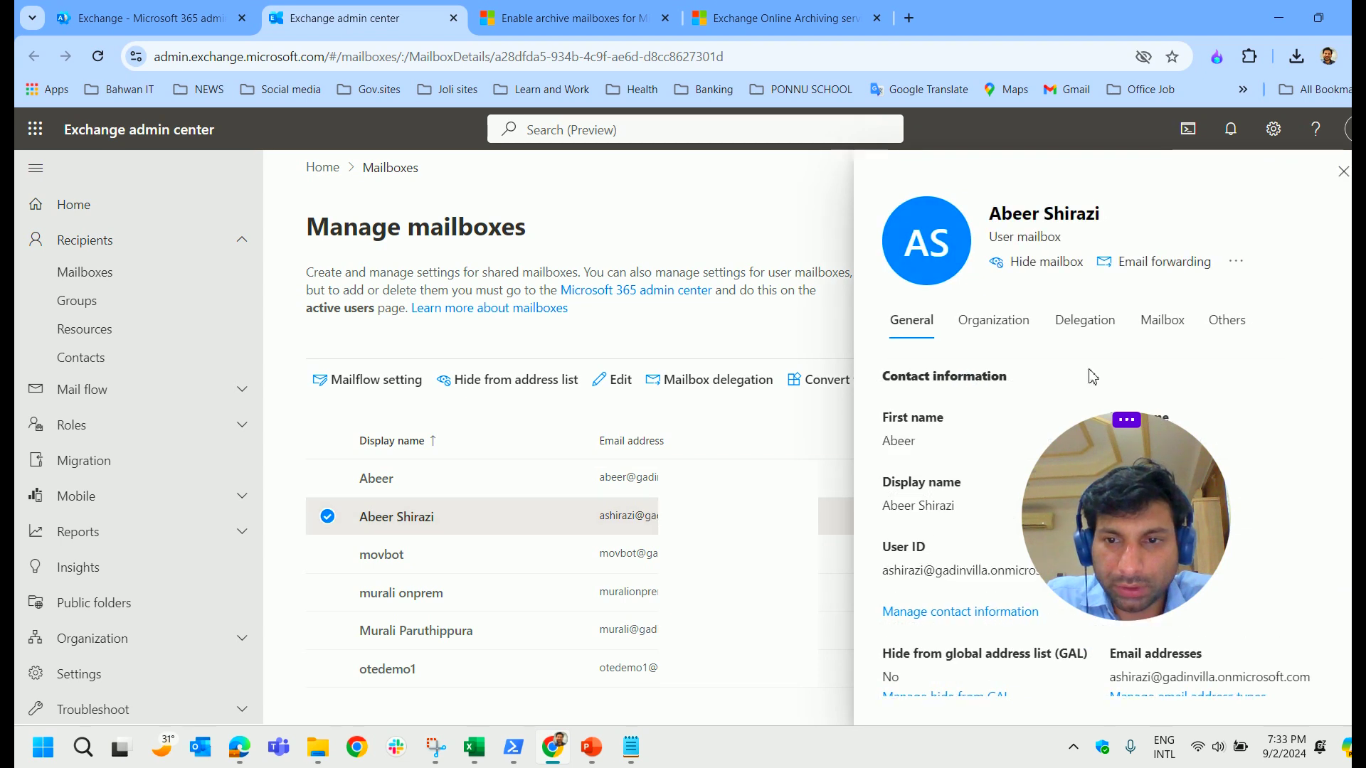
left_click(1222, 319)
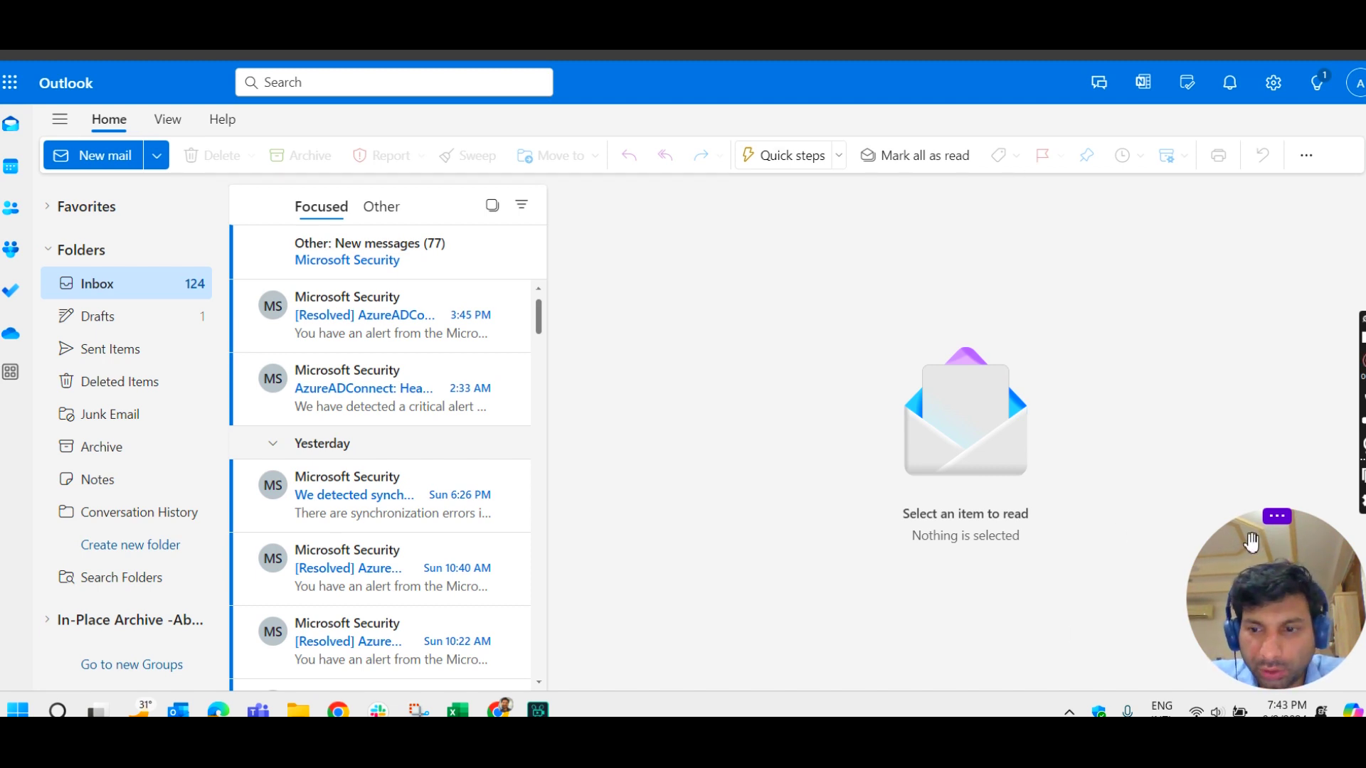
Step: Expand In-Place Archive and add a new folder named 'Mail-2023' beneath it
scroll(128, 512, "down", 1)
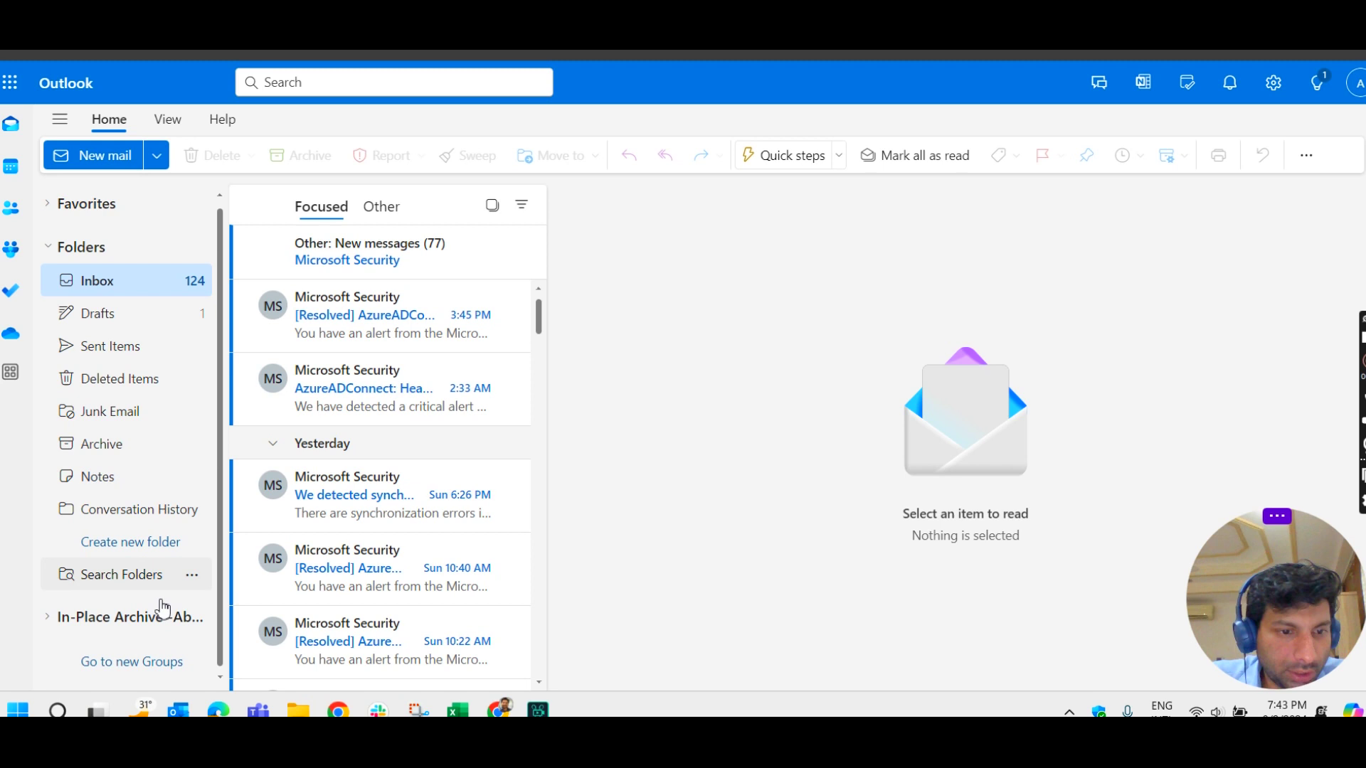
left_click(49, 618)
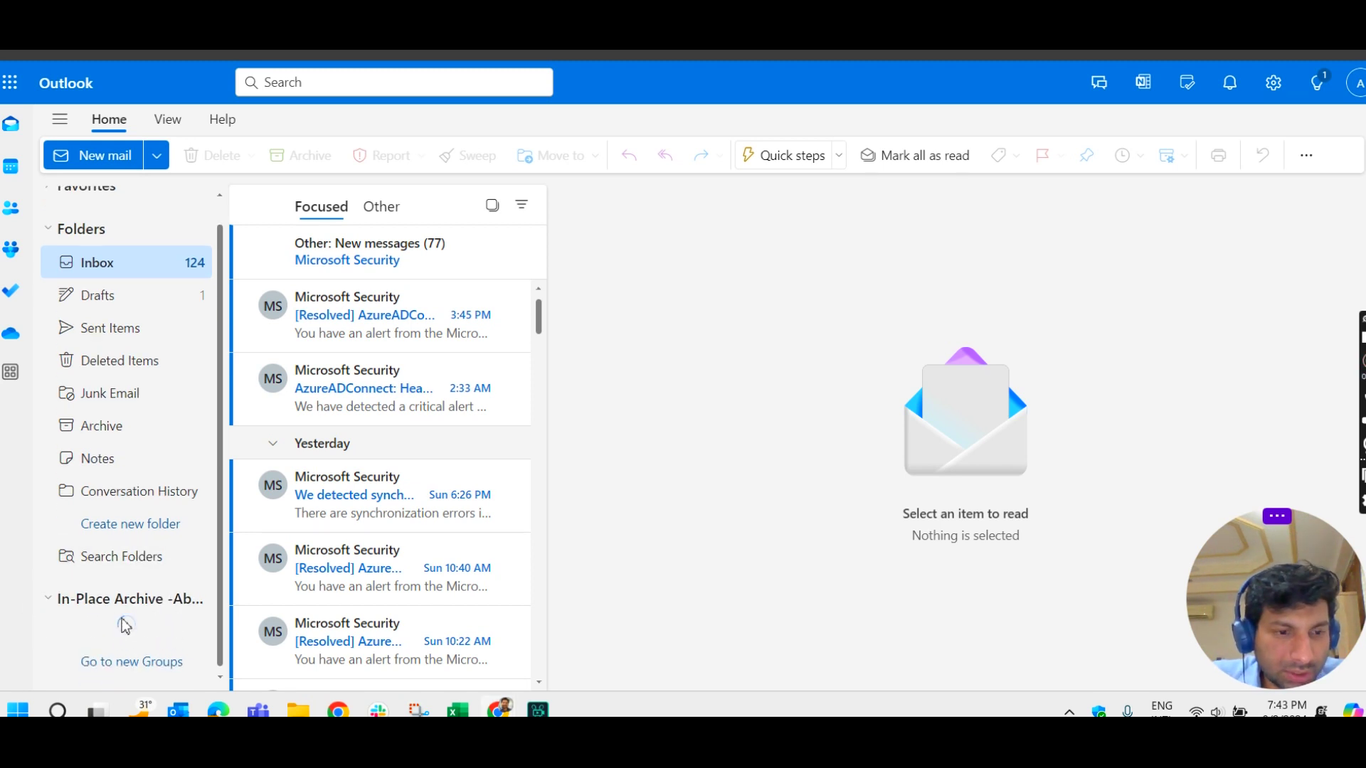
scroll(159, 579, "down", 1)
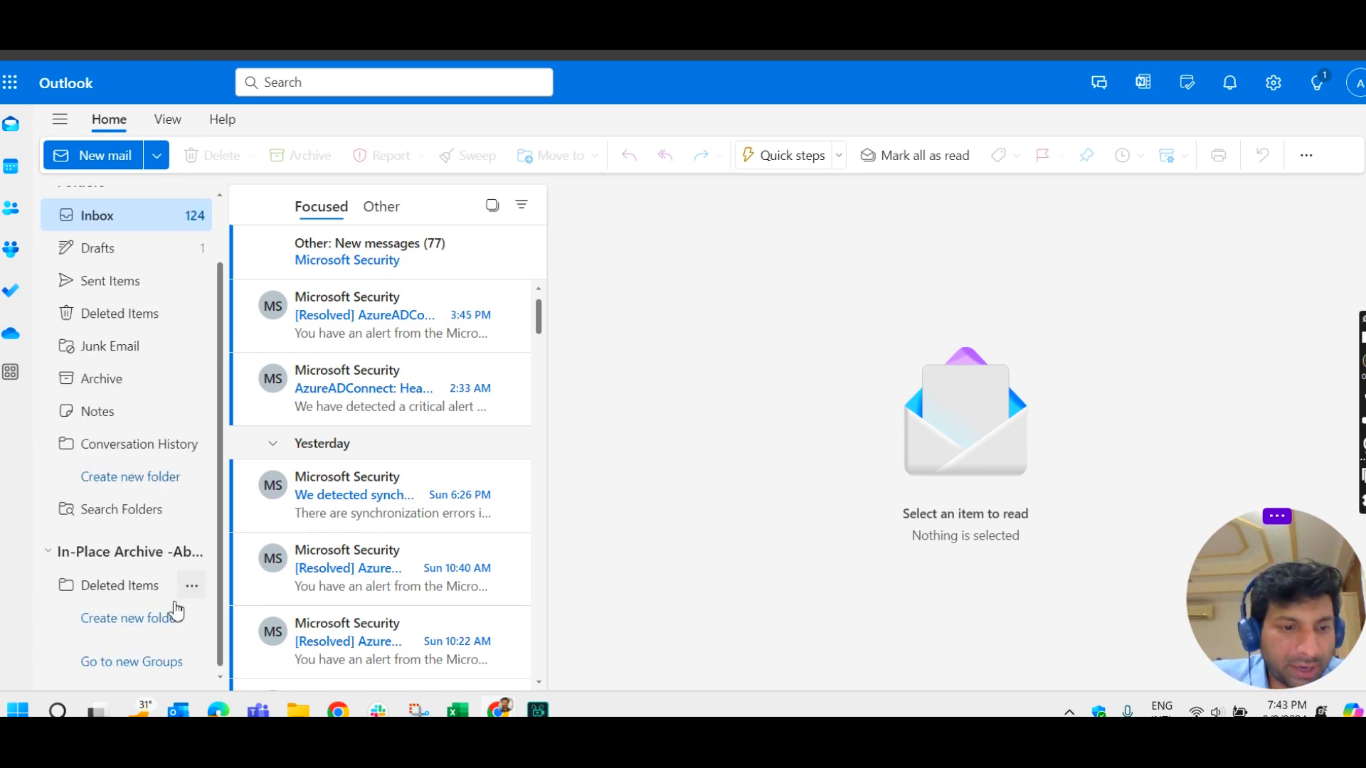
left_click(128, 623)
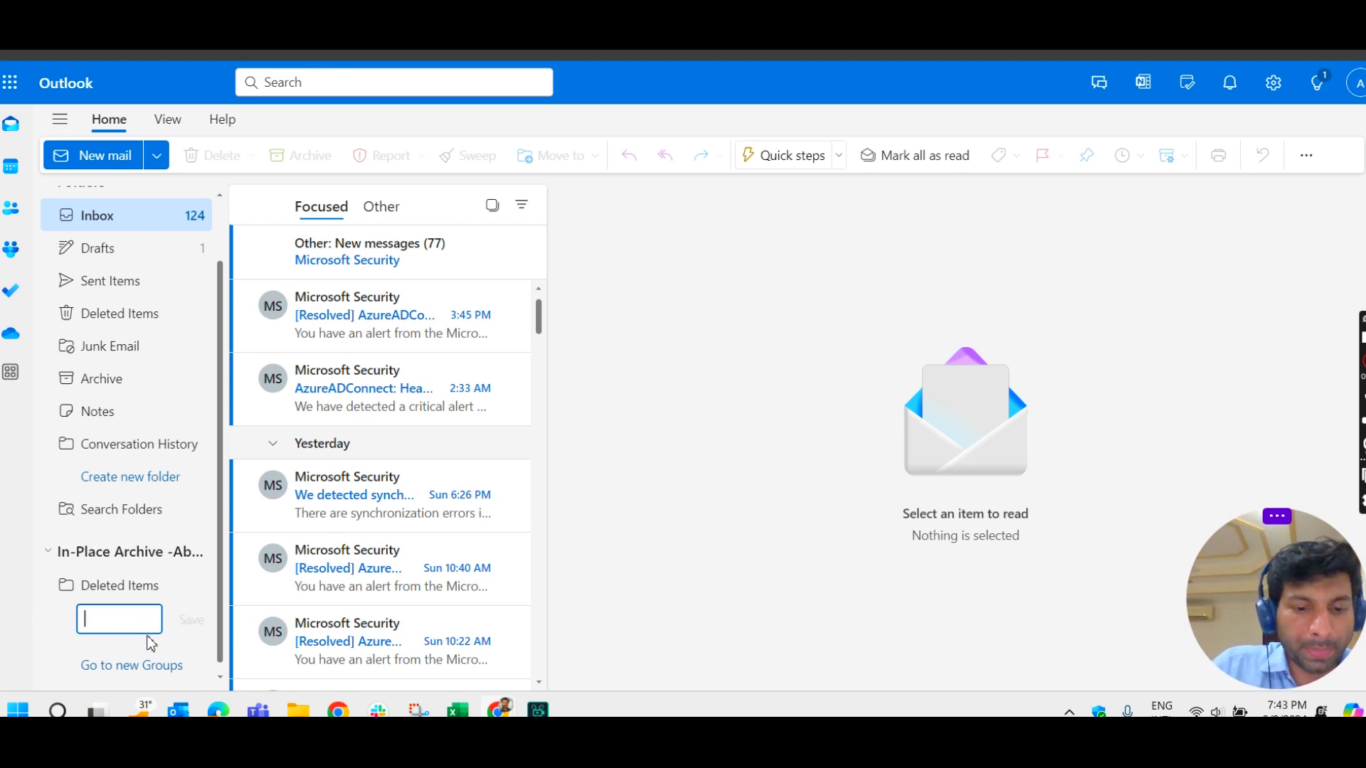
type("6")
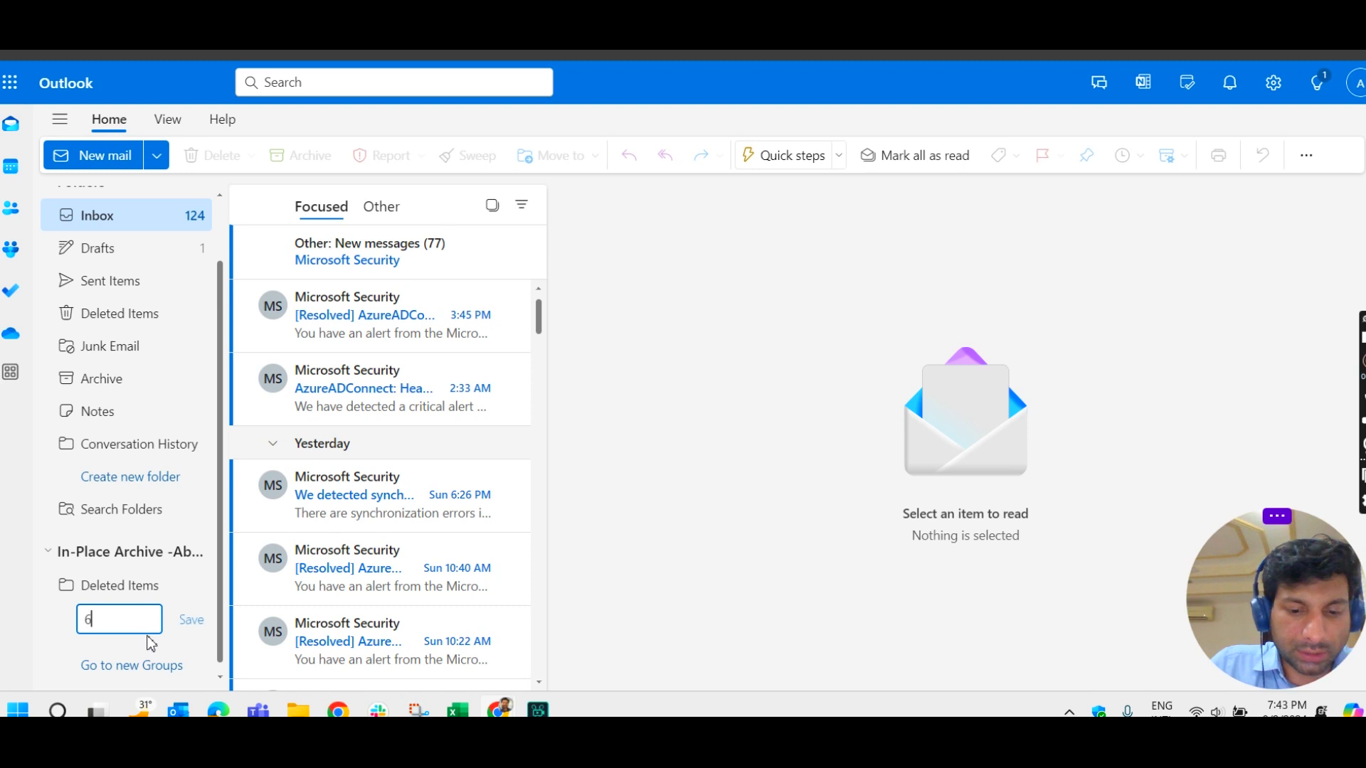
type(" month ol")
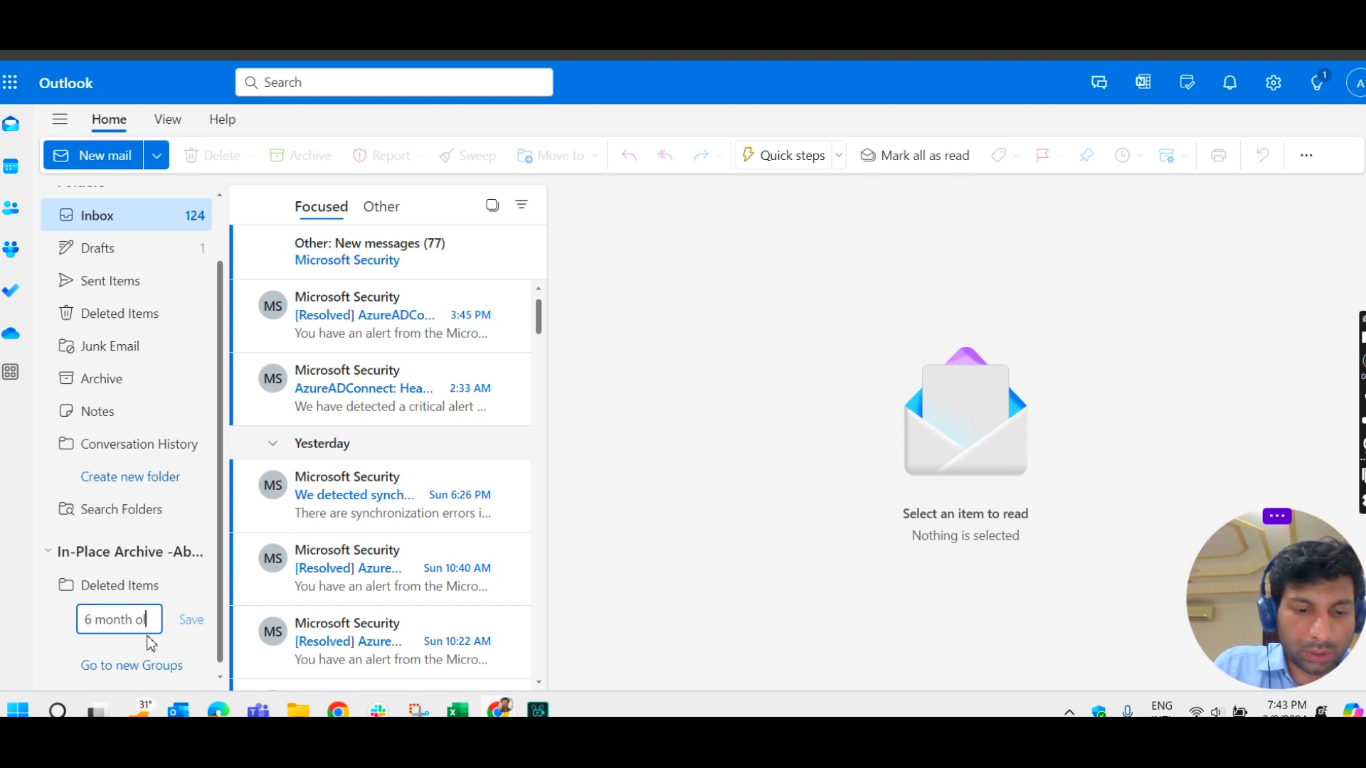
type("der mail")
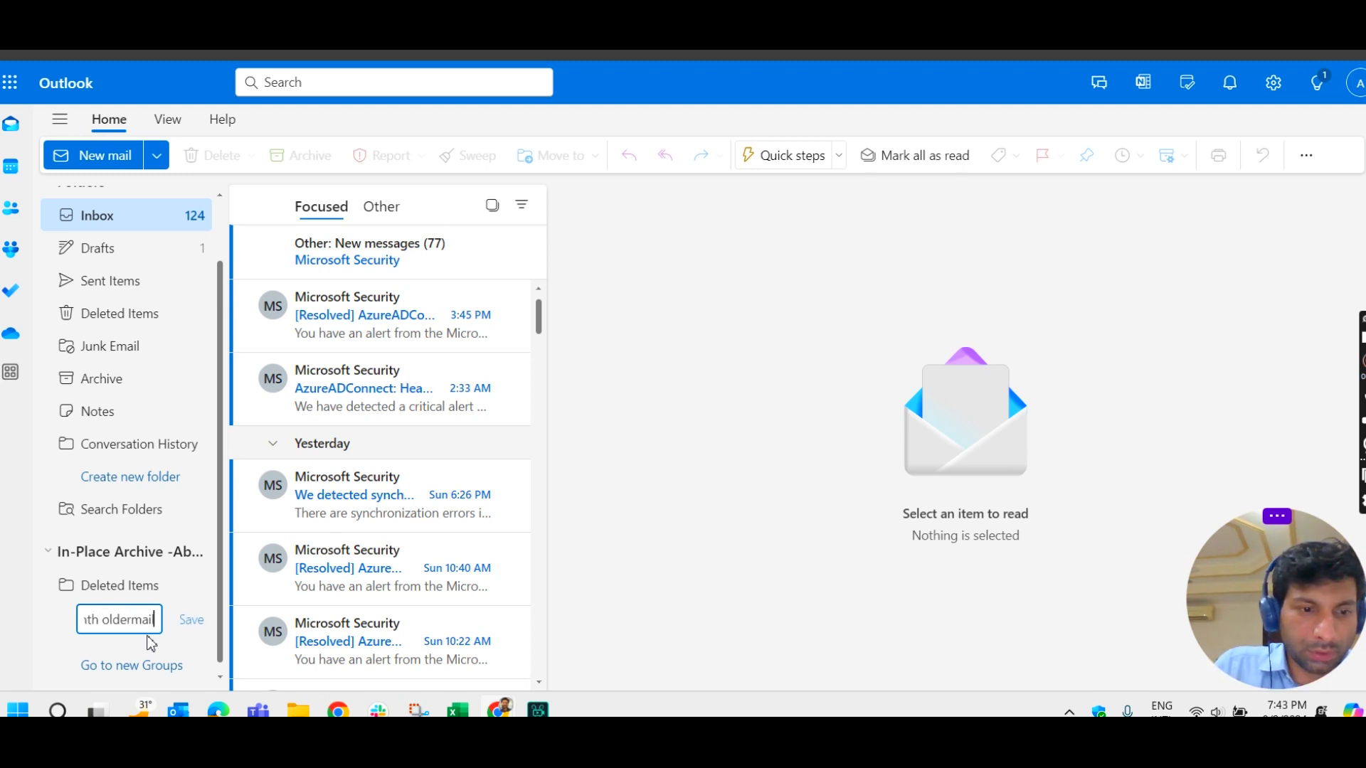
key("BackSpace")
key("BackSpace")
key("BackSpace")
key("BackSpace")
key("BackSpace")
key("BackSpace")
key("BackSpace")
key("BackSpace")
key("BackSpace")
key("BackSpace")
key("BackSpace")
key("BackSpace")
key("BackSpace")
key("BackSpace")
key("BackSpace")
key("BackSpace")
key("BackSpace")
key("BackSpace")
type("mail")
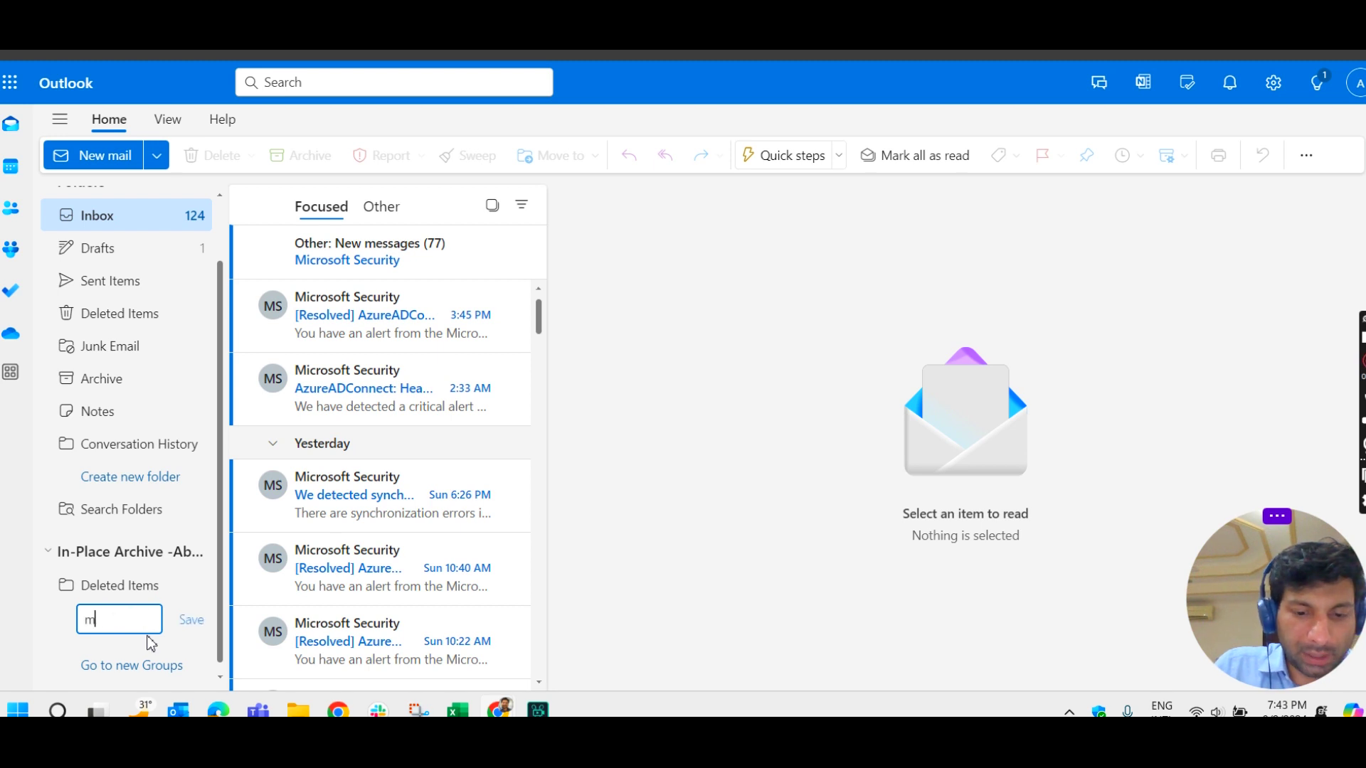
key("BackSpace")
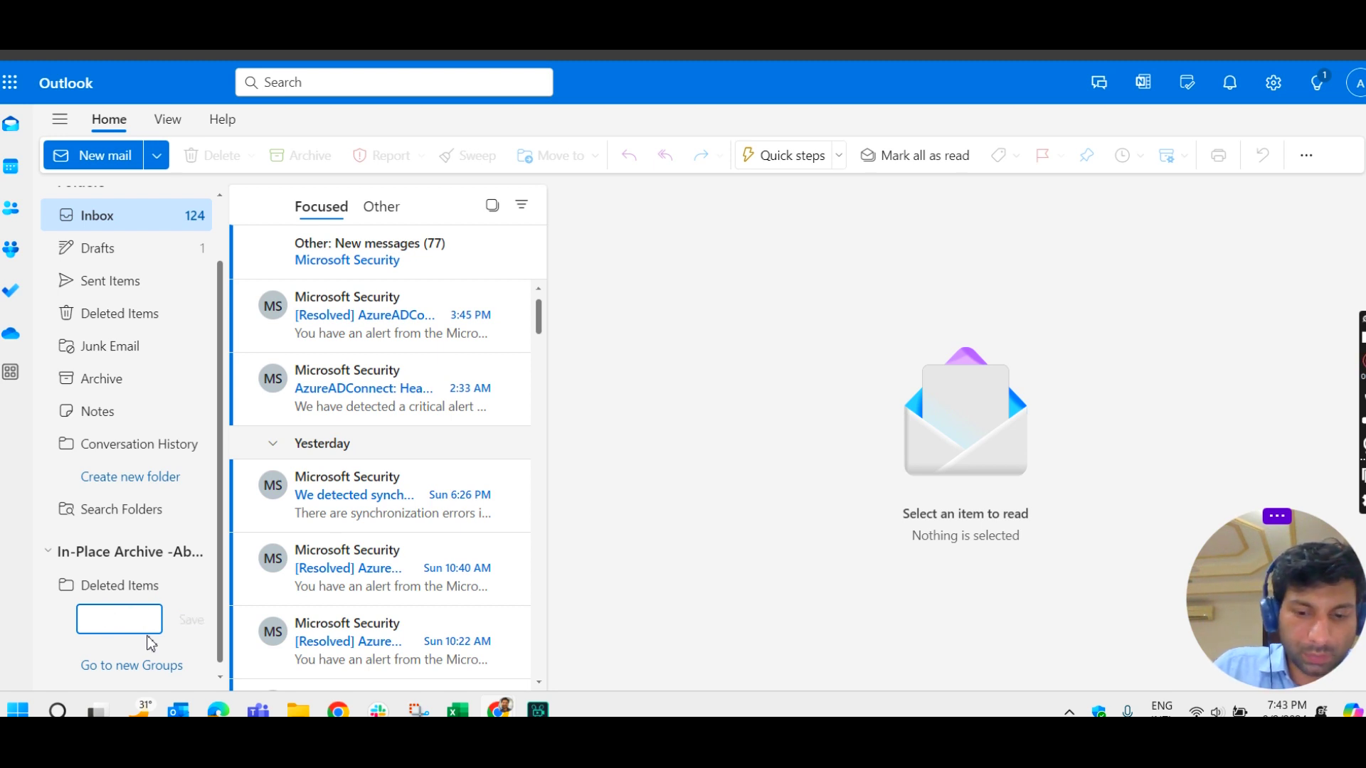
type("Mail-2023")
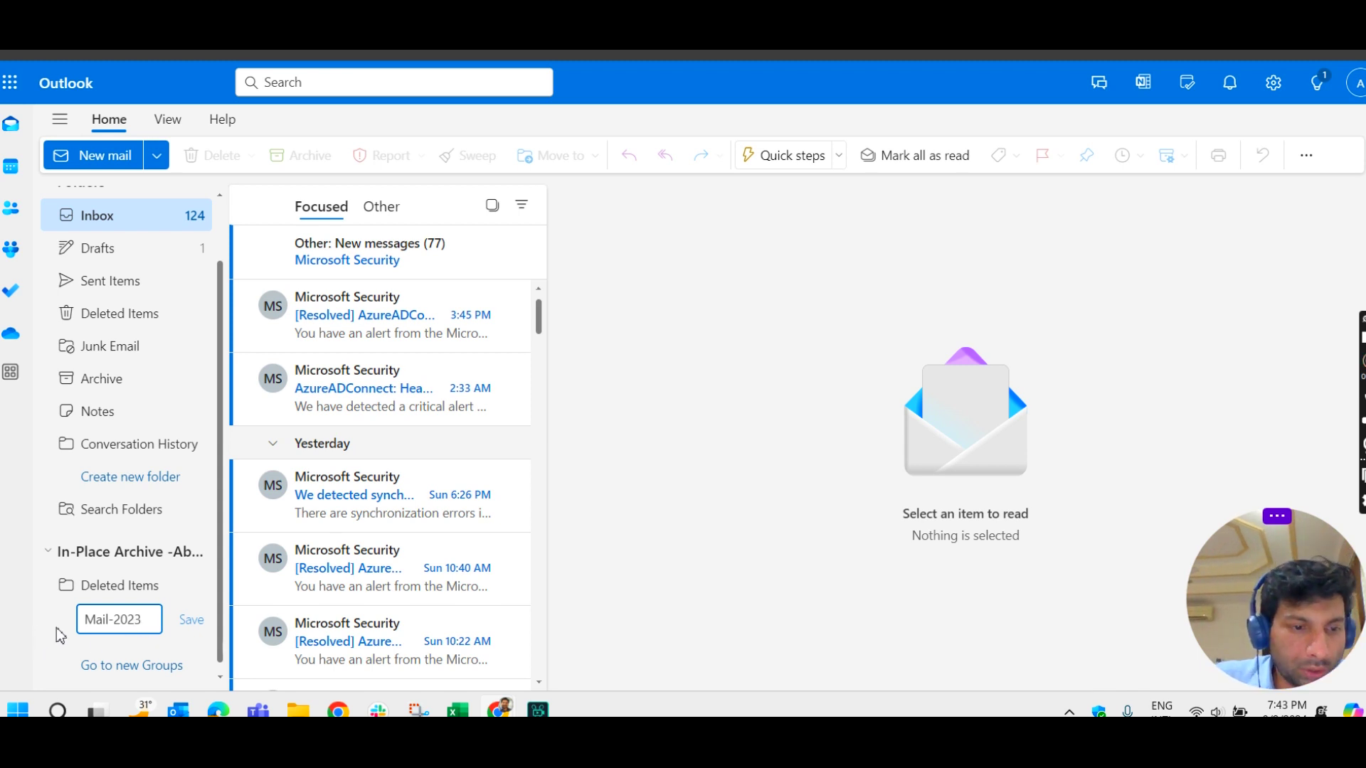
key("Return")
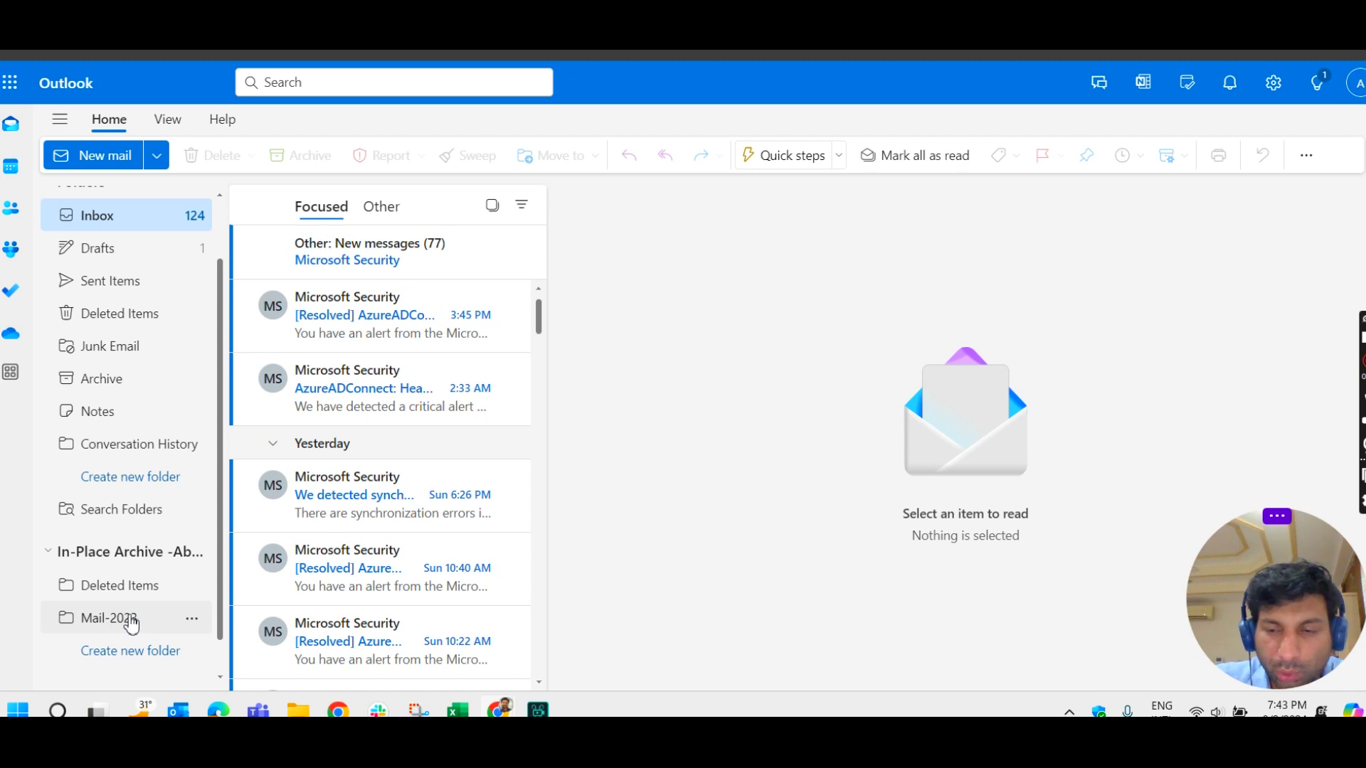
right_click(373, 323)
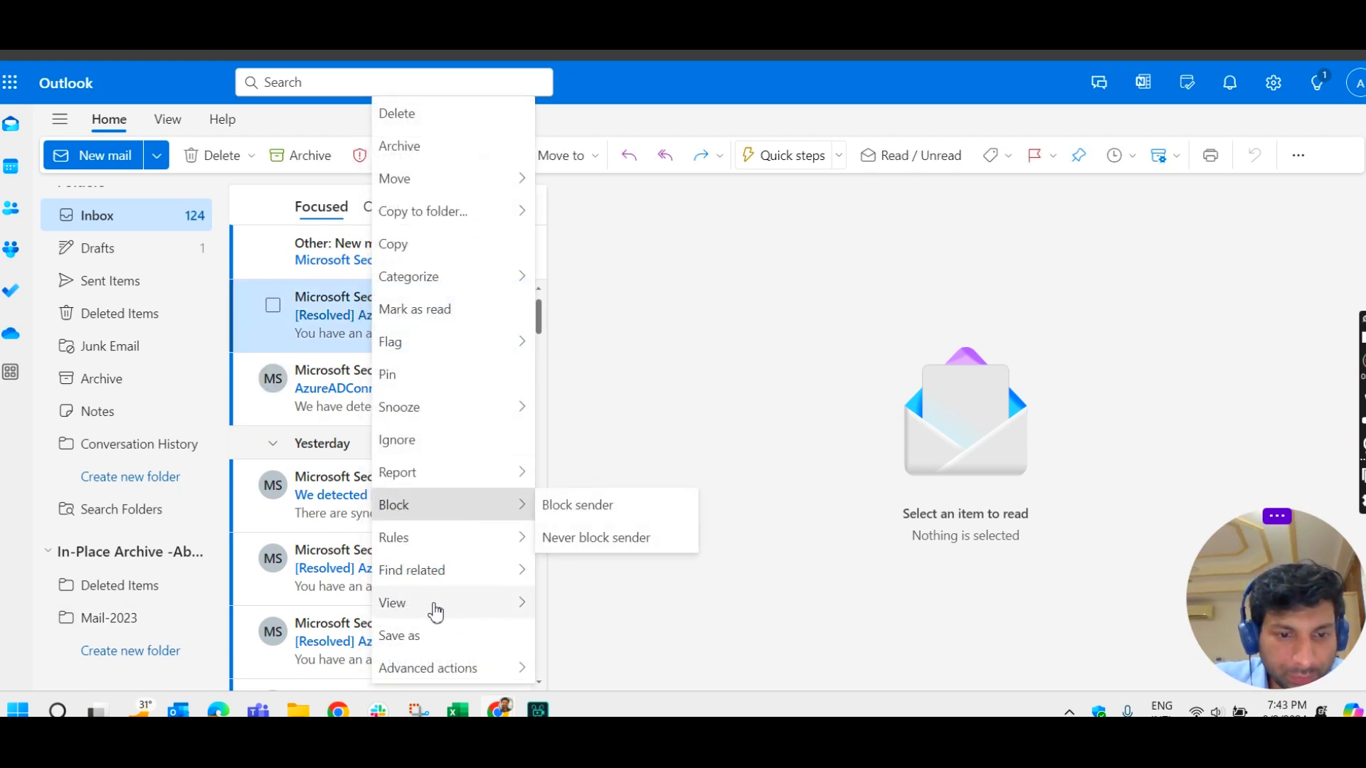
Step: Move the resolved AzureADConnect alert into In-Place Archive > Mail-2023 and open that folder
mouse_move(436, 614)
mouse_move(417, 182)
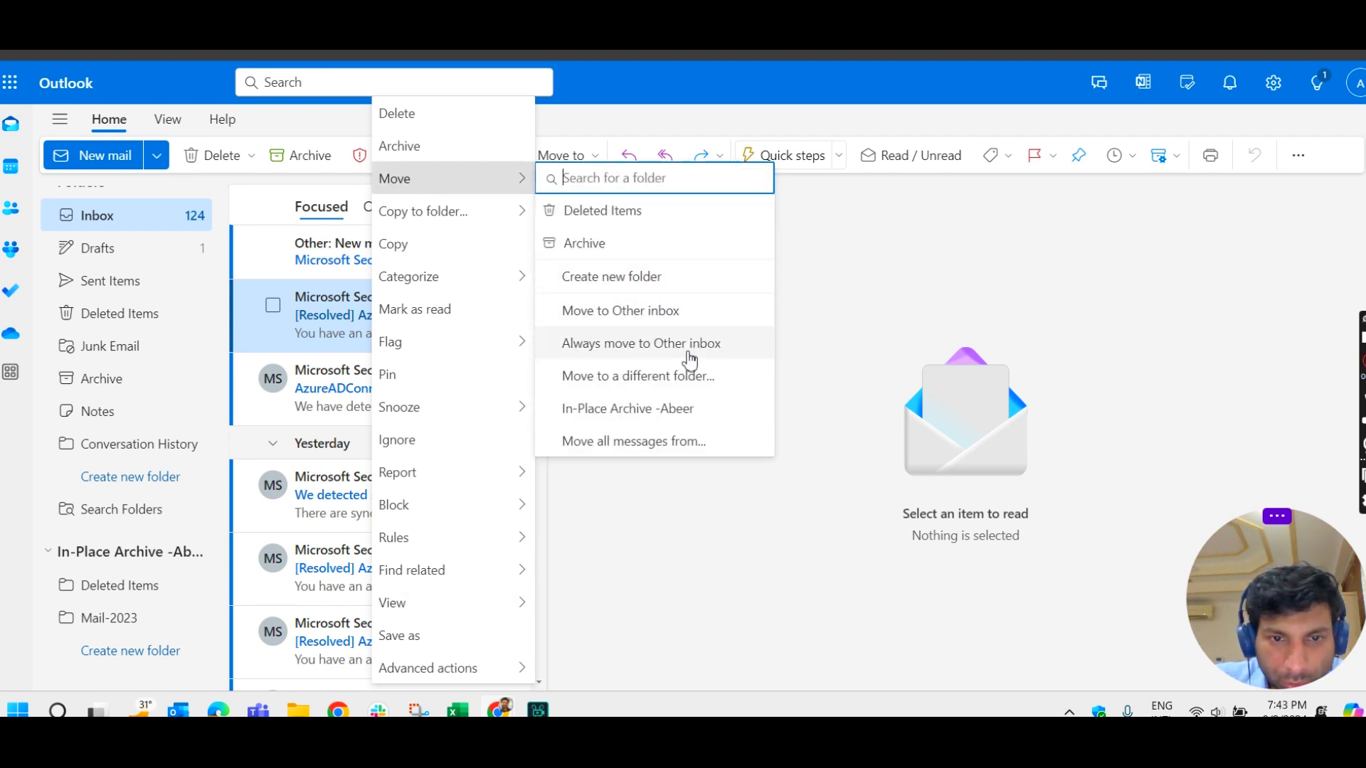
left_click(682, 419)
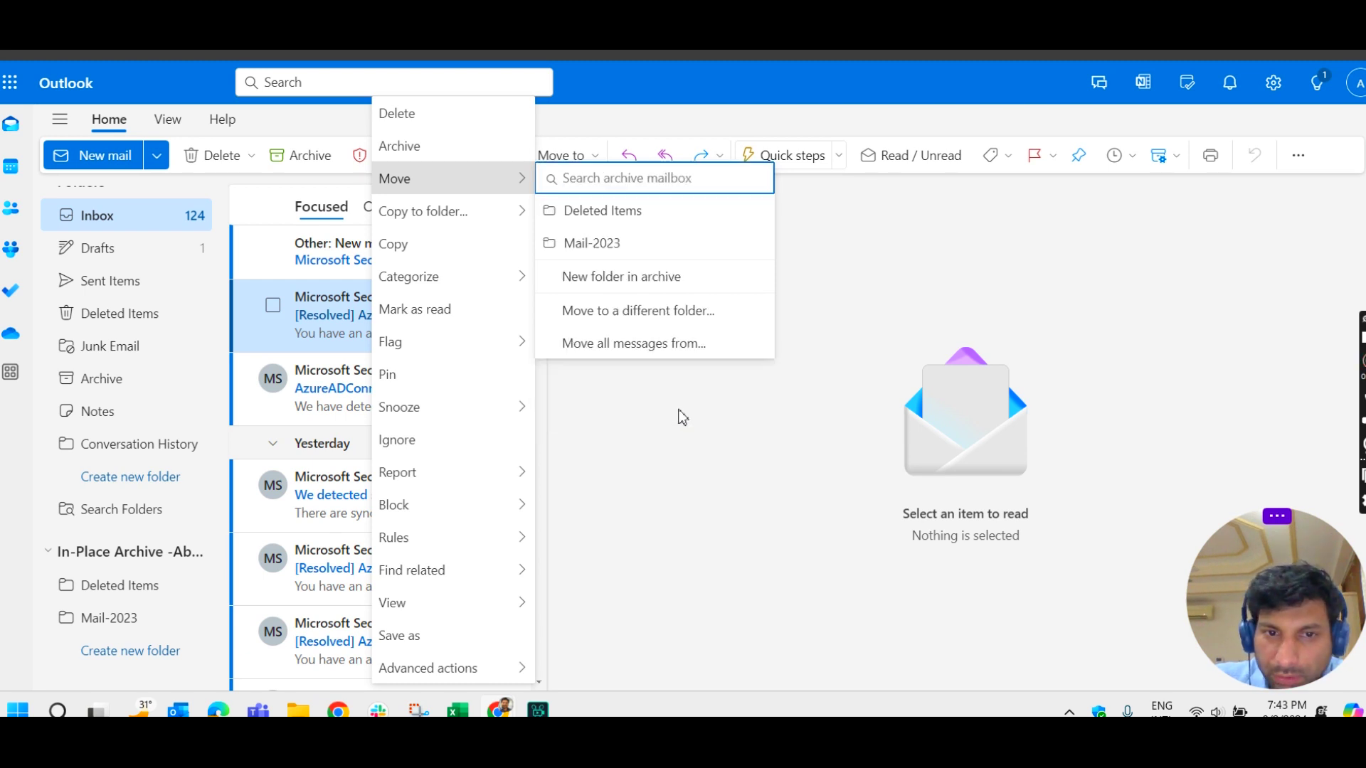
left_click(625, 247)
left_click(453, 314)
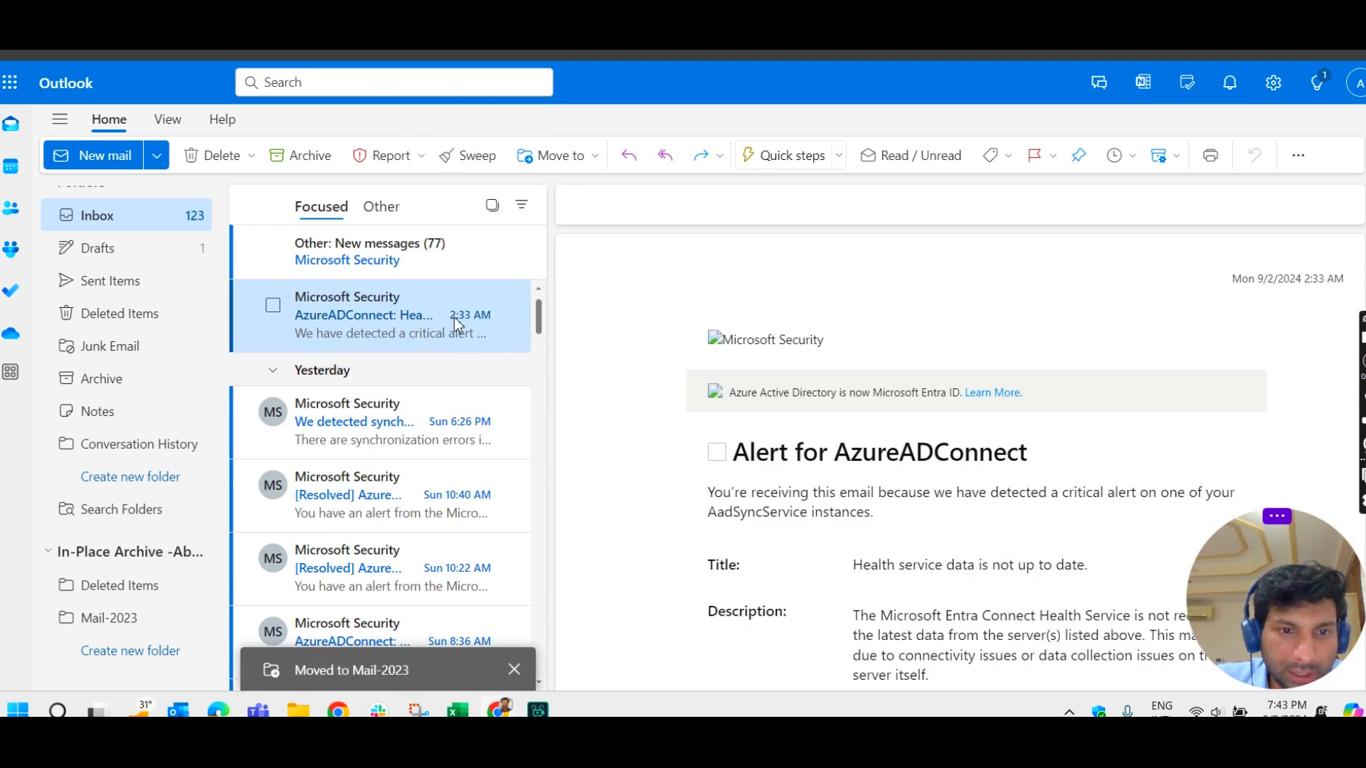
left_click(122, 619)
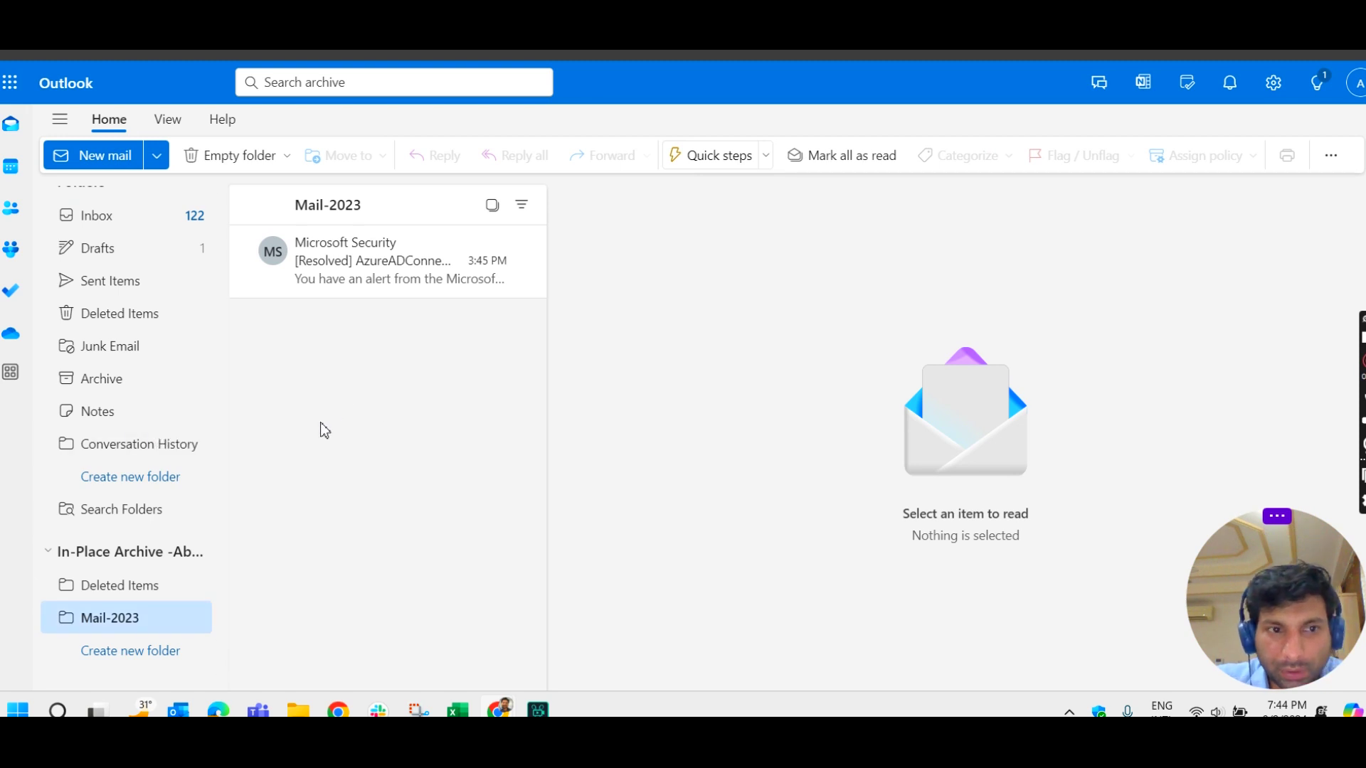
left_click(340, 84)
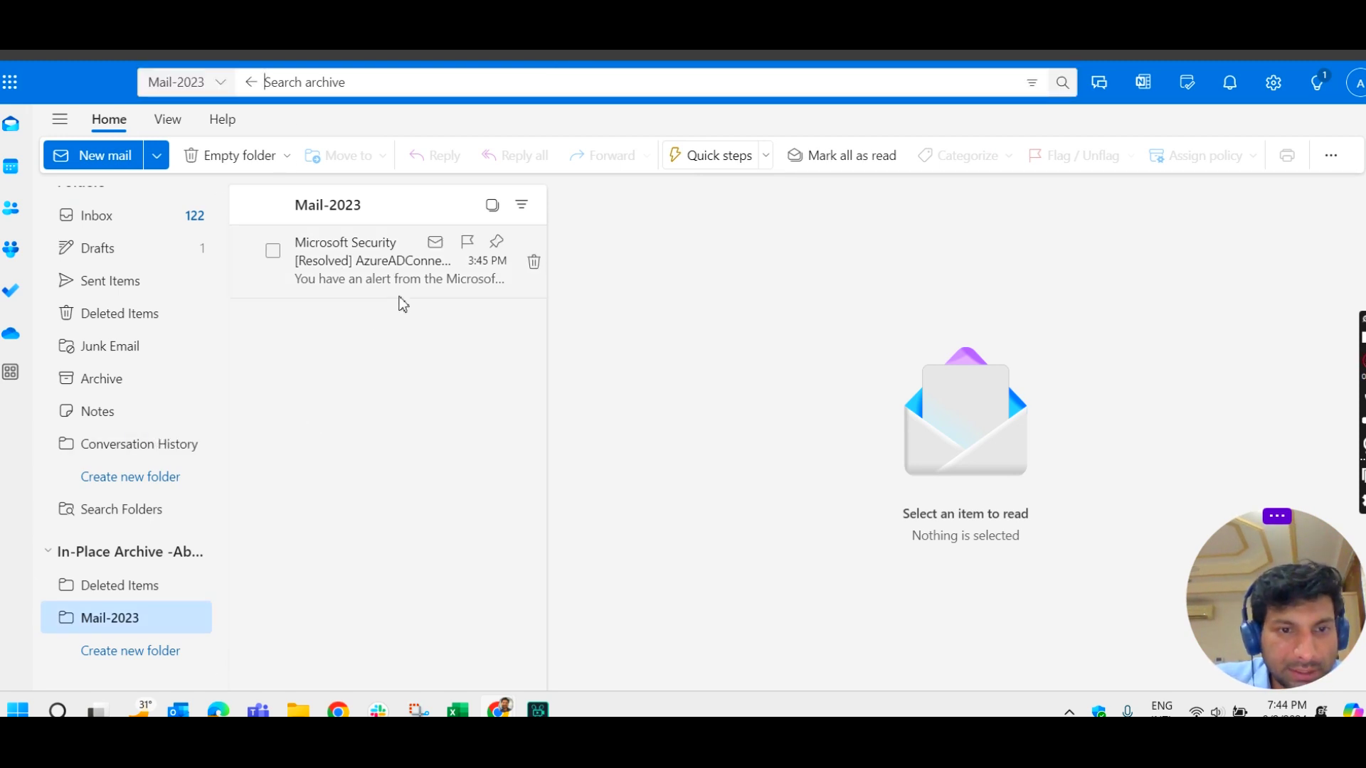